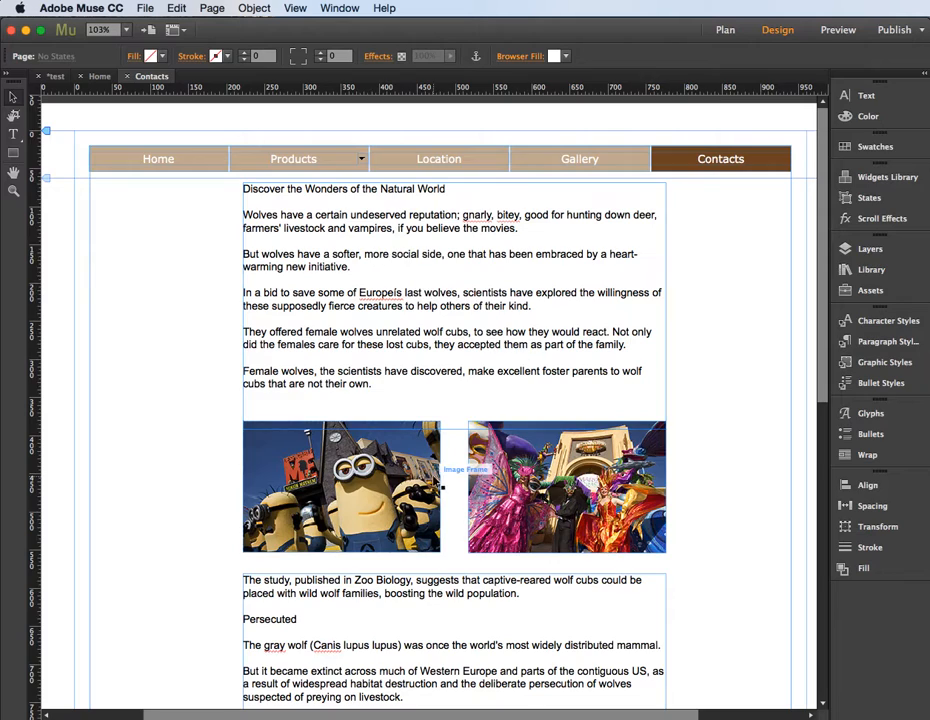
# - Switch to Safari and examine how the menu, text and images on the Contacts page behave while scrolling
pyautogui.scroll(-2, 425, 430)
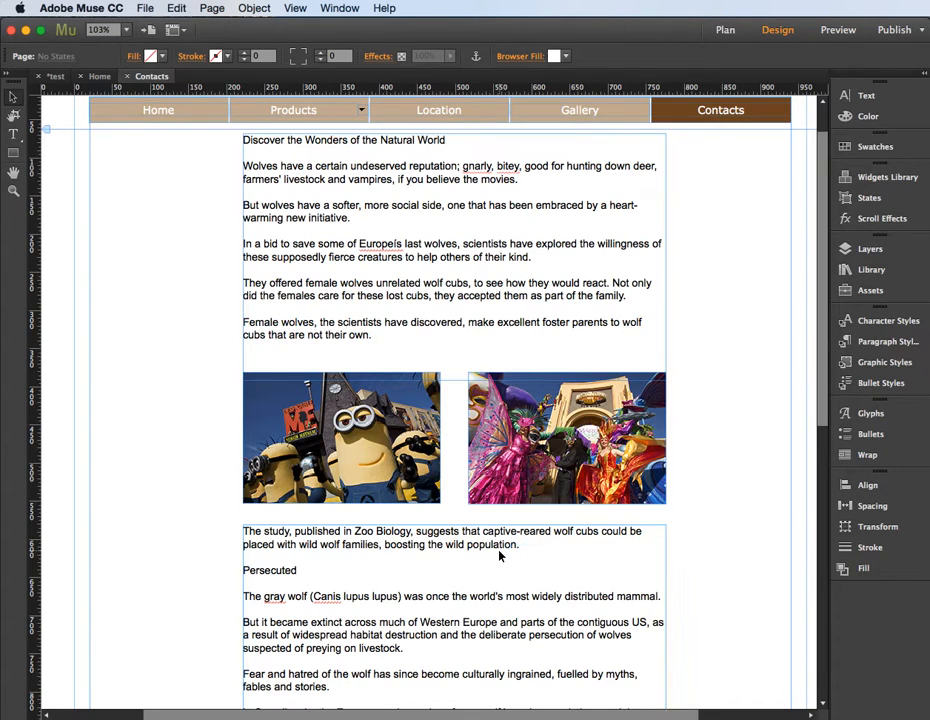
pyautogui.press('super+Tab')
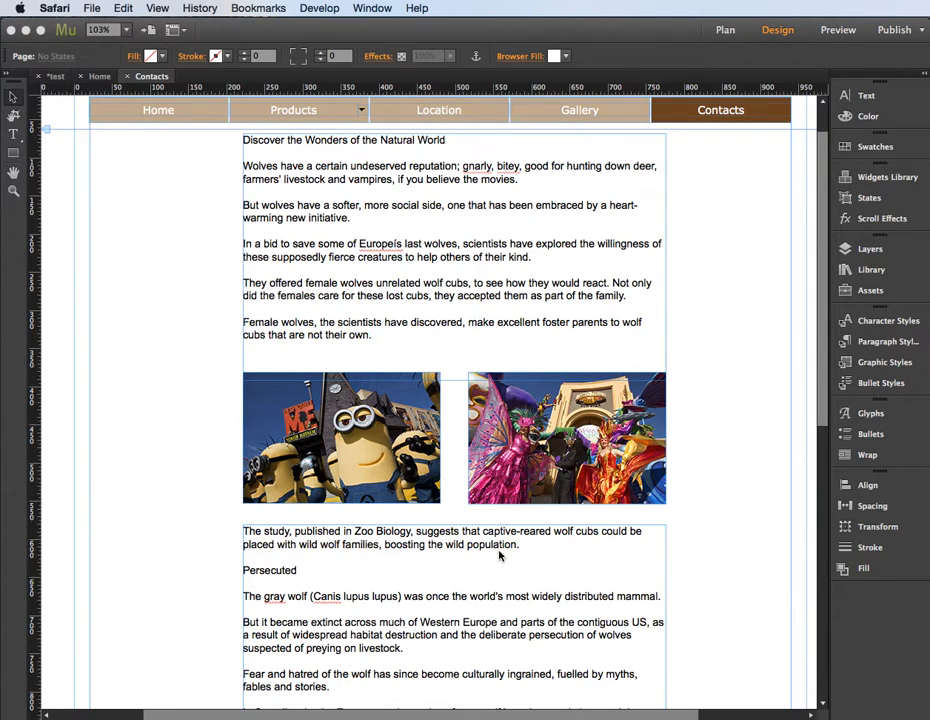
pyautogui.scroll(-1, 507, 553)
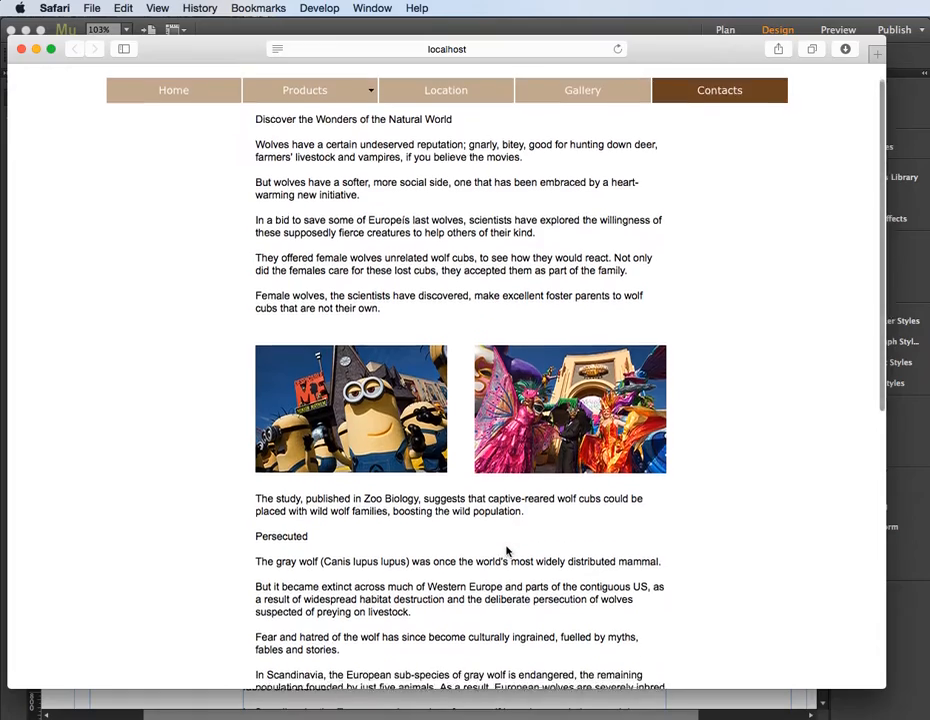
pyautogui.scroll(-10, 507, 551)
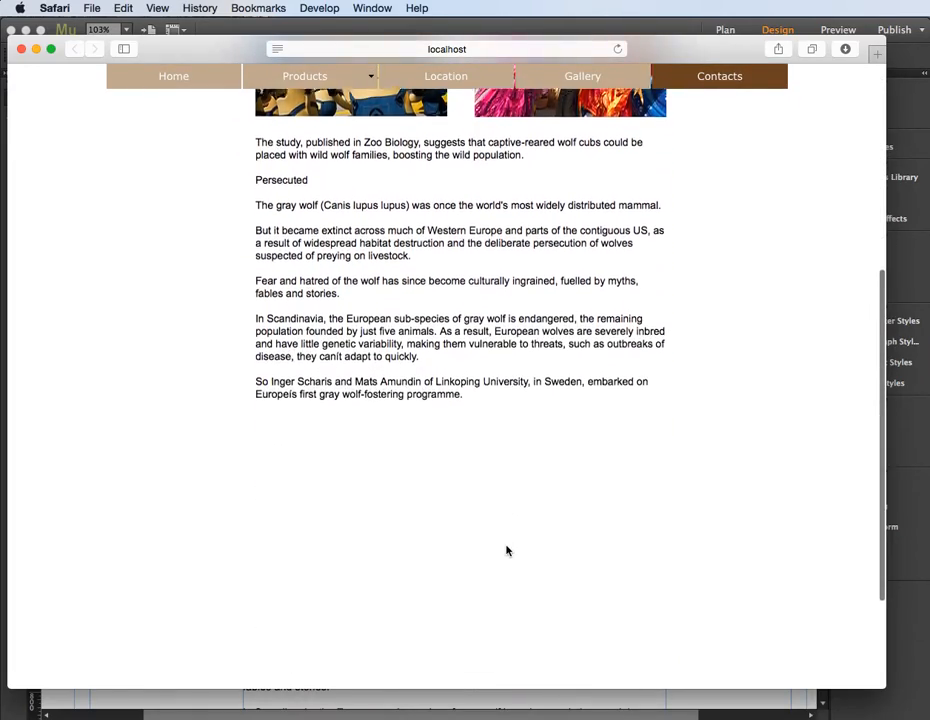
pyautogui.scroll(15, 507, 548)
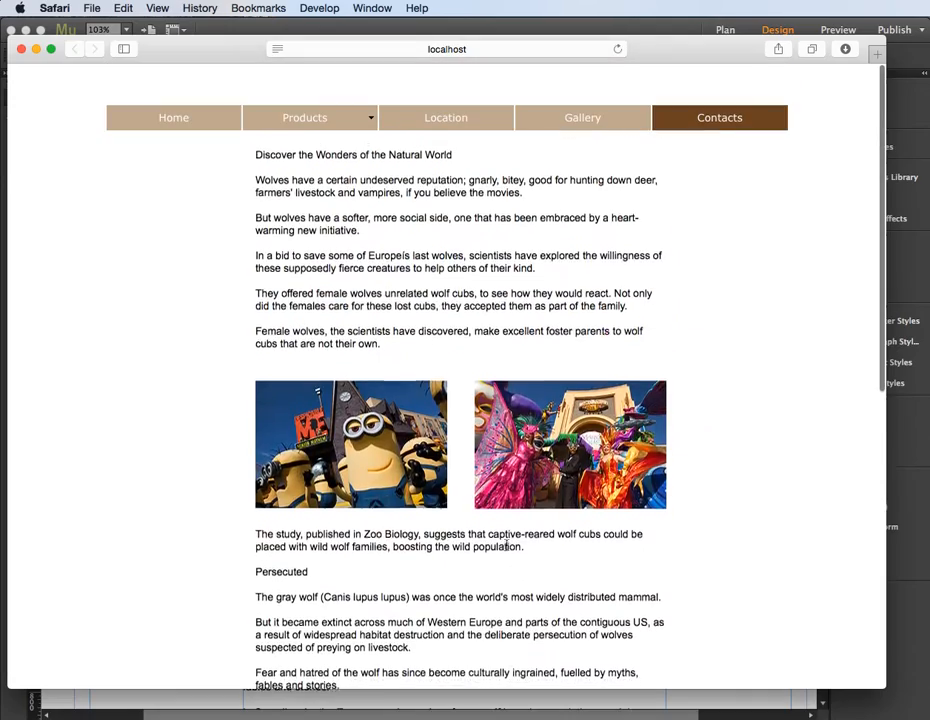
pyautogui.scroll(-14, 507, 548)
pyautogui.scroll(18, 506, 549)
# - Back in Muse, enable the Motion scroll effect on the Minions image and raise its key position to about 257 px
pyautogui.press('super+Tab')
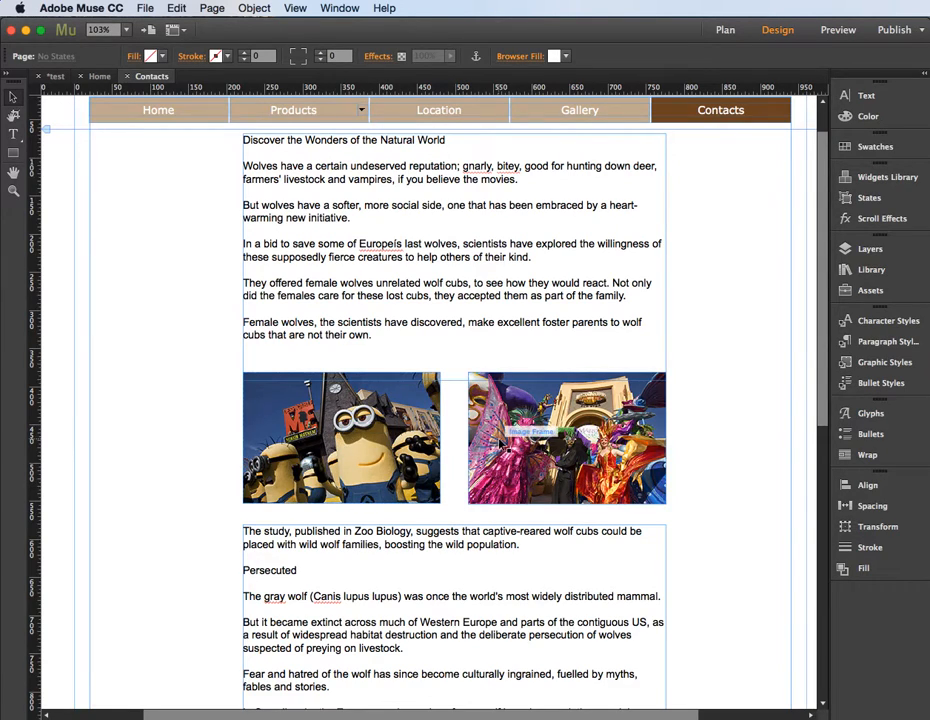
pyautogui.click(425, 440)
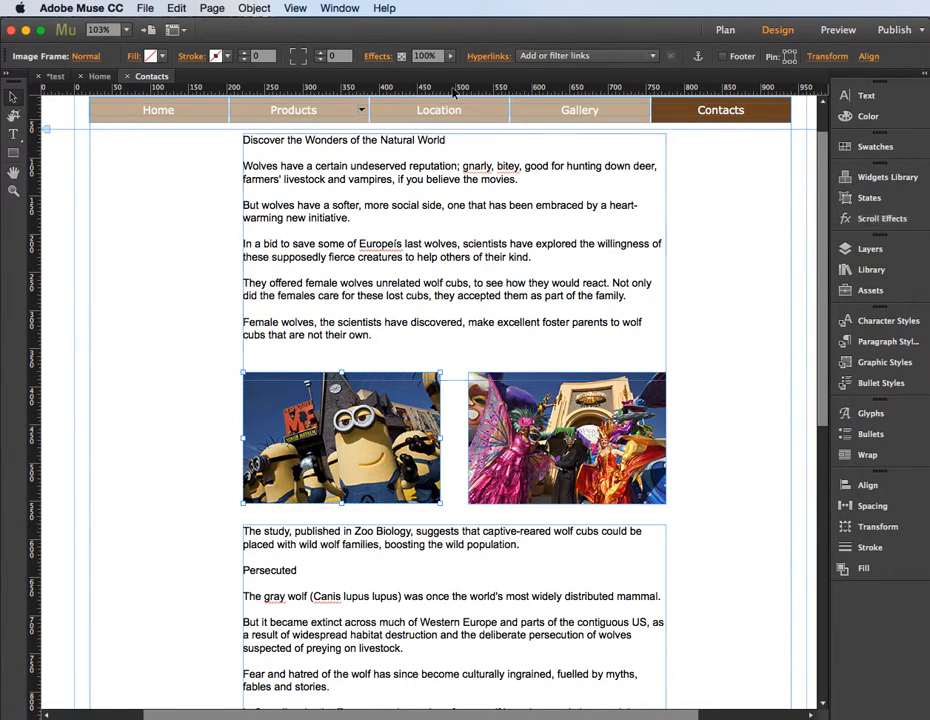
pyautogui.click(866, 219)
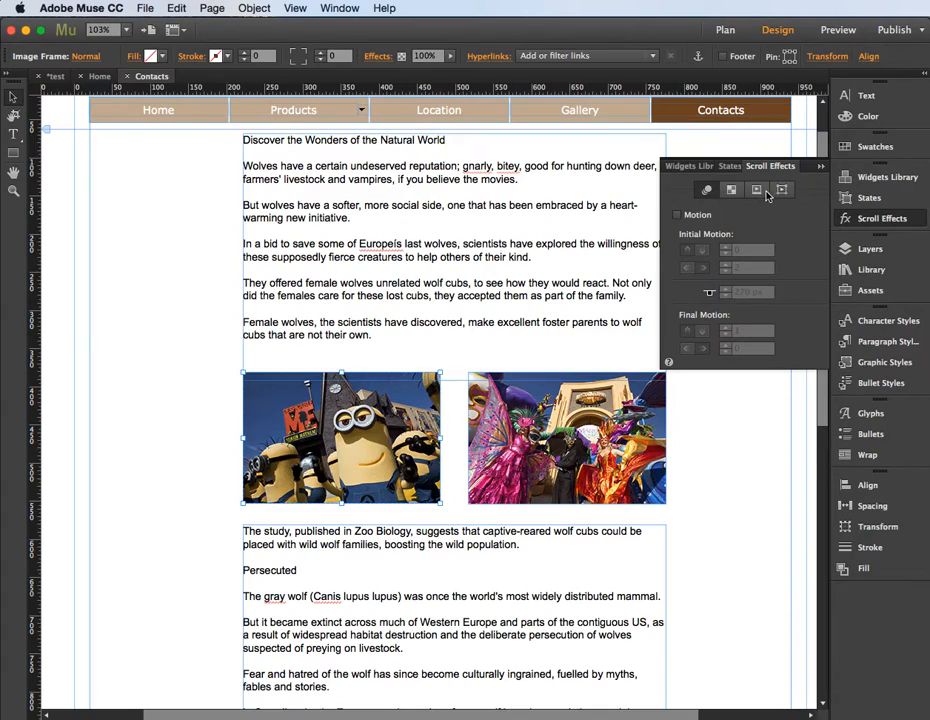
pyautogui.click(678, 215)
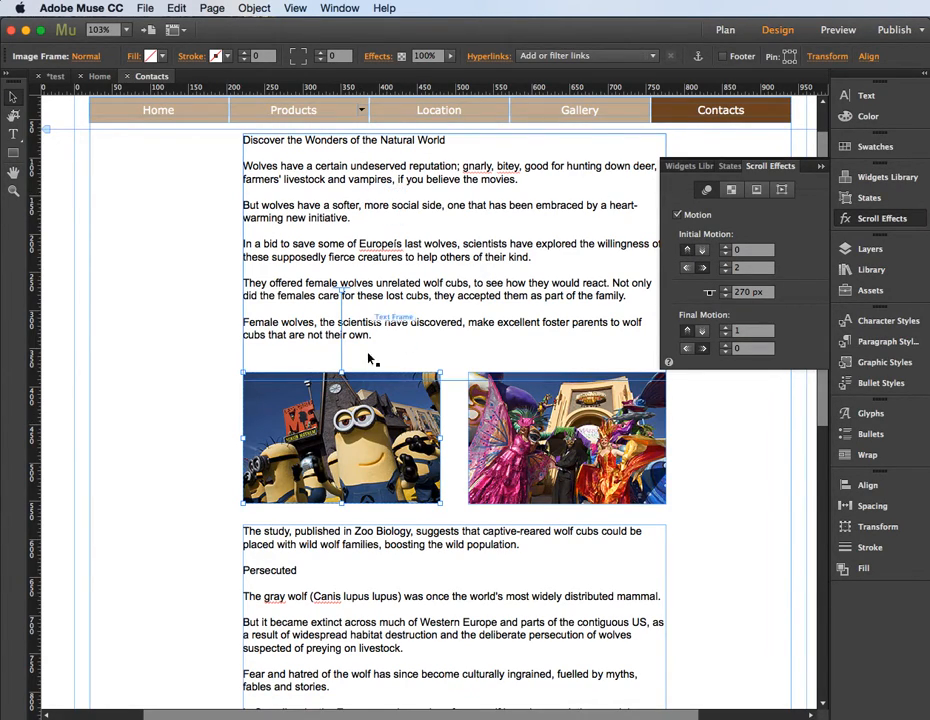
pyautogui.click(737, 269)
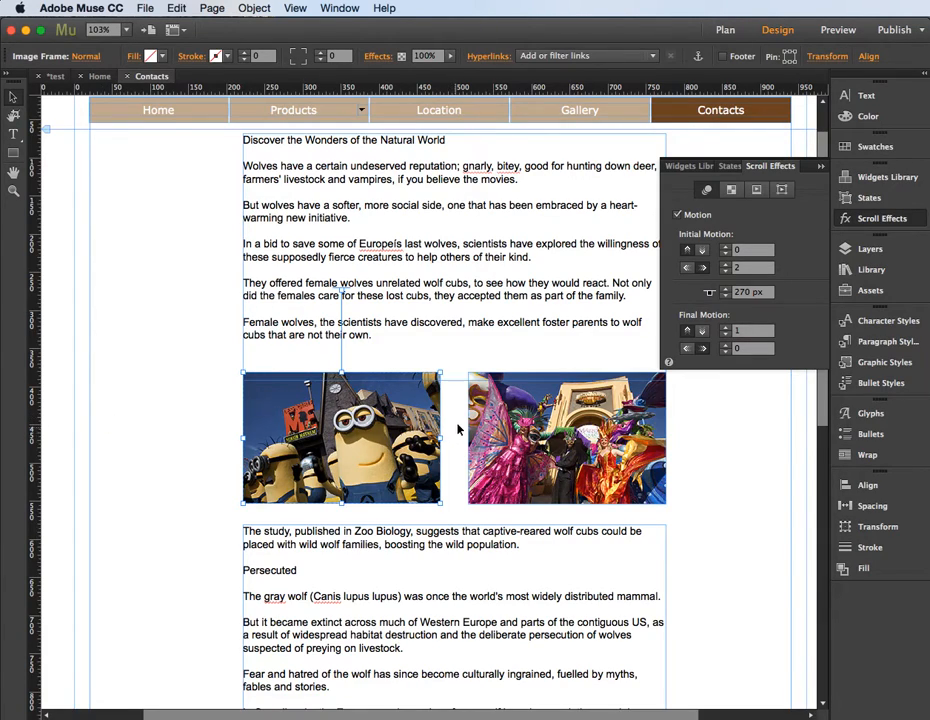
pyautogui.click(748, 291)
pyautogui.moveTo(342, 293)
pyautogui.mouseDown()
pyautogui.moveTo(342, 311)
pyautogui.moveTo(342, 203)
pyautogui.moveTo(342, 273)
pyautogui.moveTo(340, 264)
pyautogui.moveTo(331, 279)
pyautogui.mouseUp()
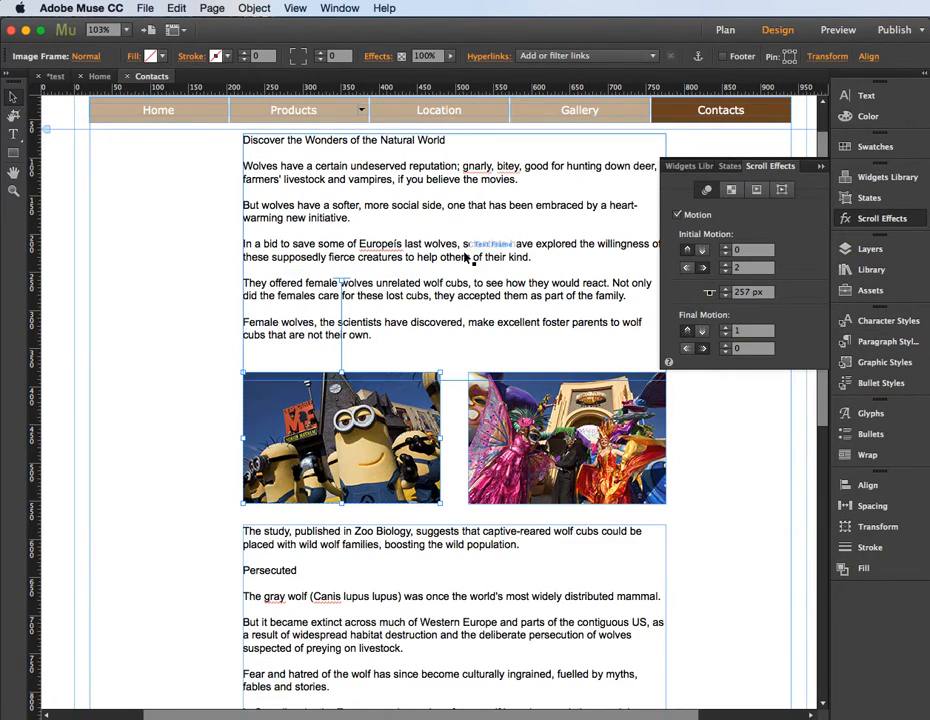
# - Preview the page in the browser and examine how the Minions image moves relative to the text and the second image while scrolling
pyautogui.scroll(-5, 466, 258)
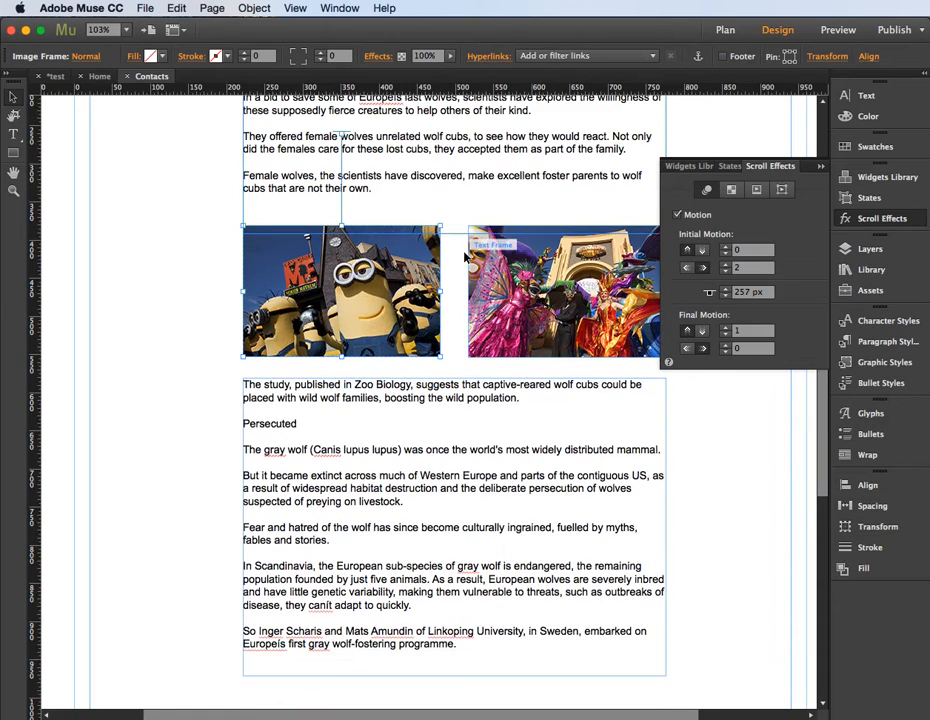
pyautogui.scroll(-1, 466, 258)
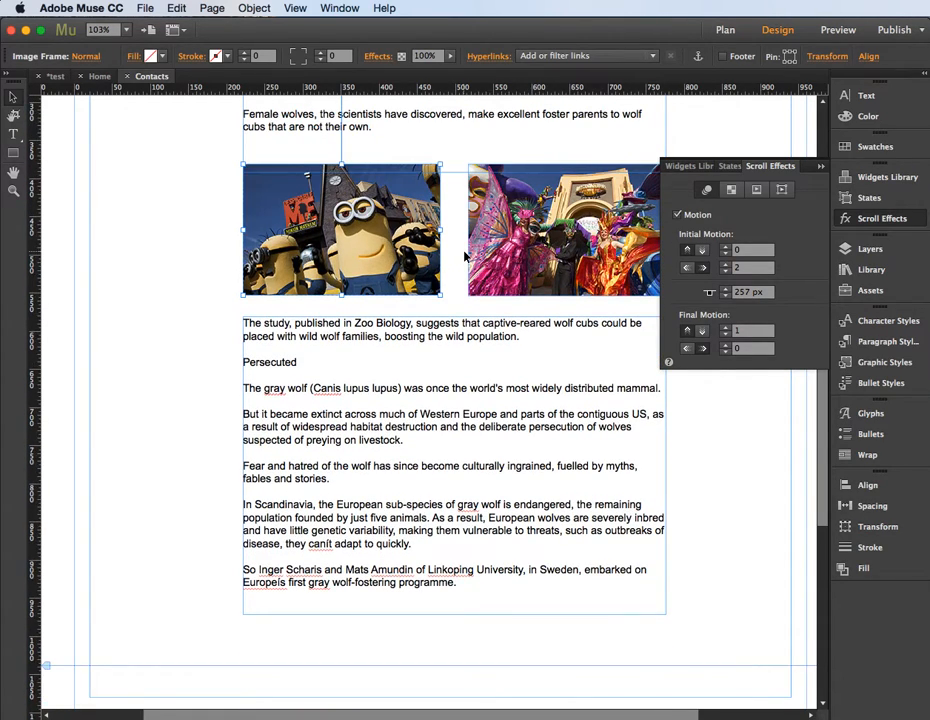
pyautogui.scroll(1, 466, 258)
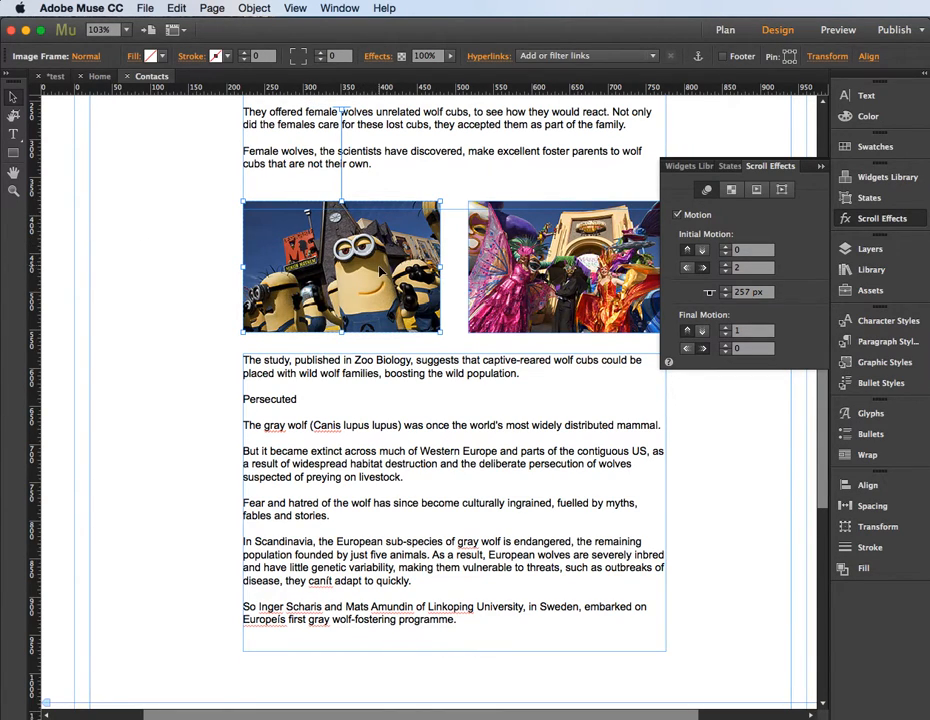
pyautogui.scroll(6, 380, 271)
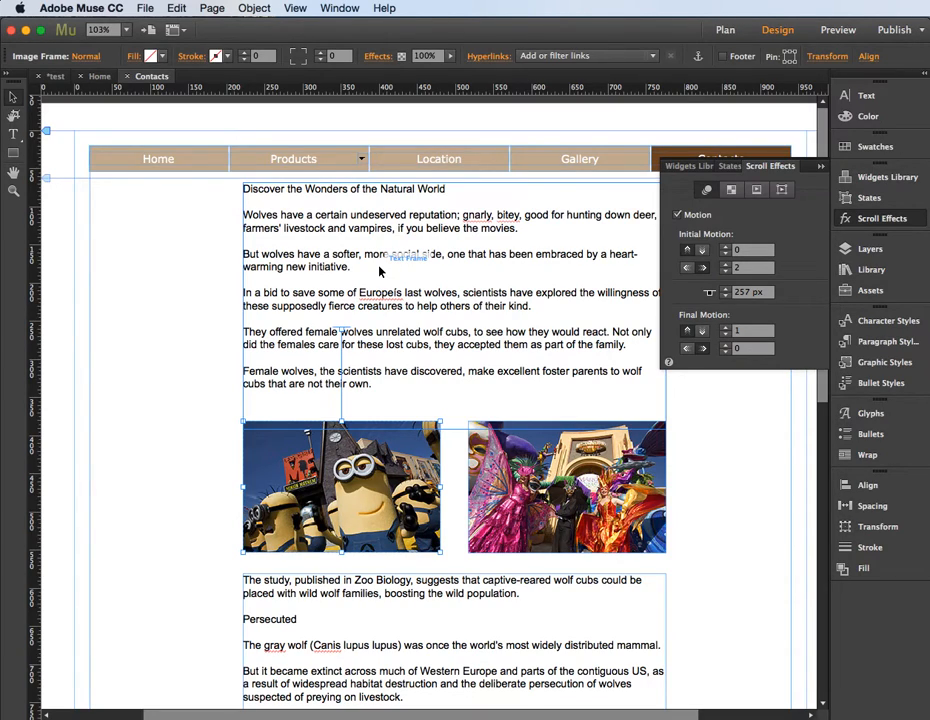
pyautogui.press('shift+super+e')
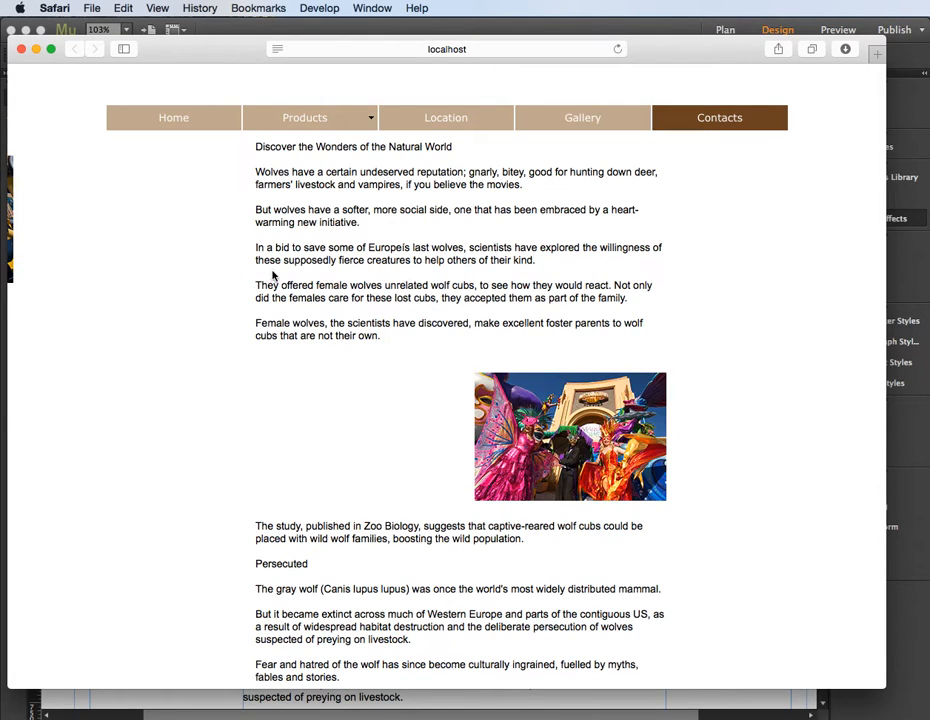
pyautogui.scroll(-5, 274, 275)
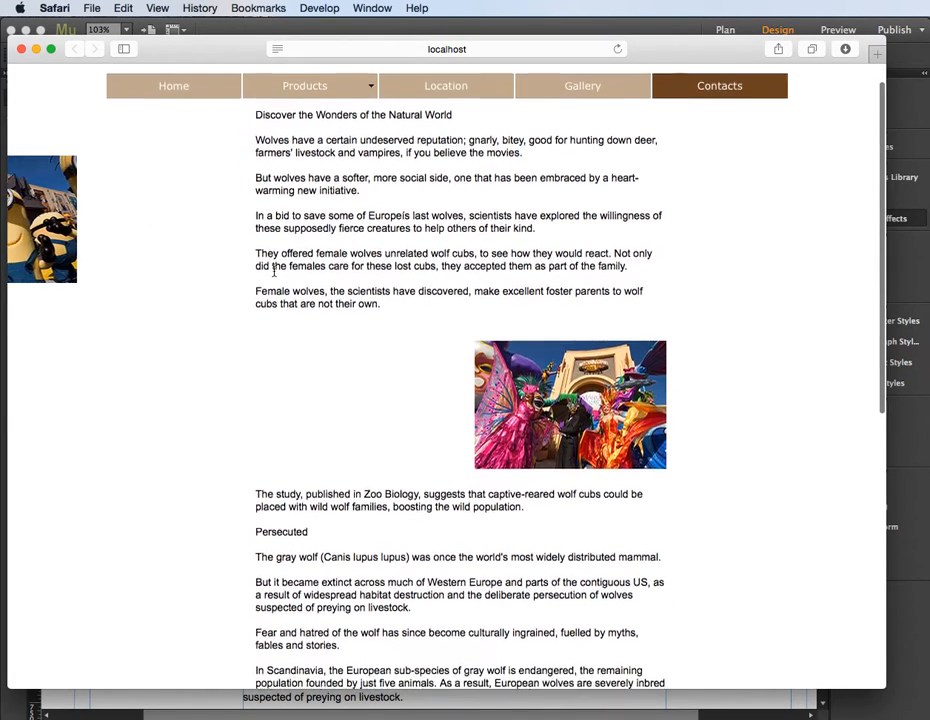
pyautogui.scroll(-2, 274, 272)
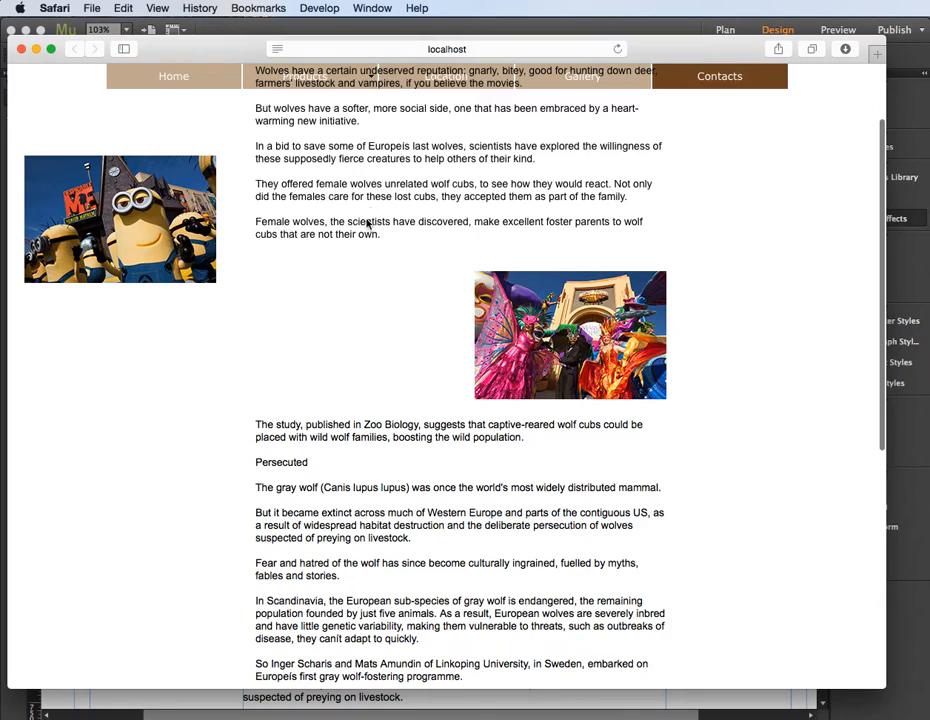
pyautogui.scroll(-6, 368, 263)
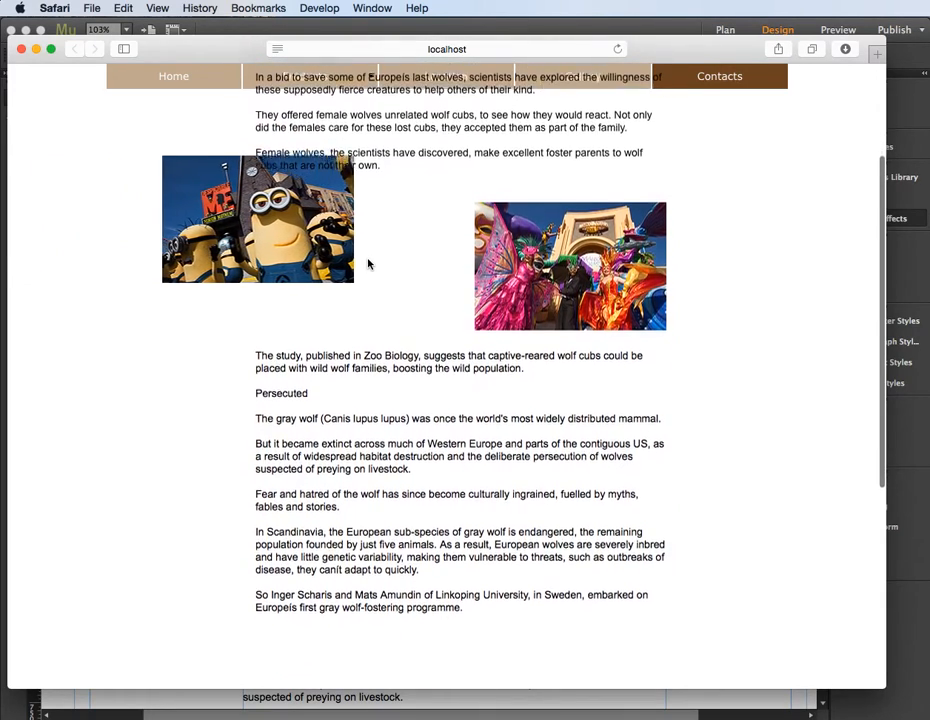
pyautogui.scroll(-3, 368, 263)
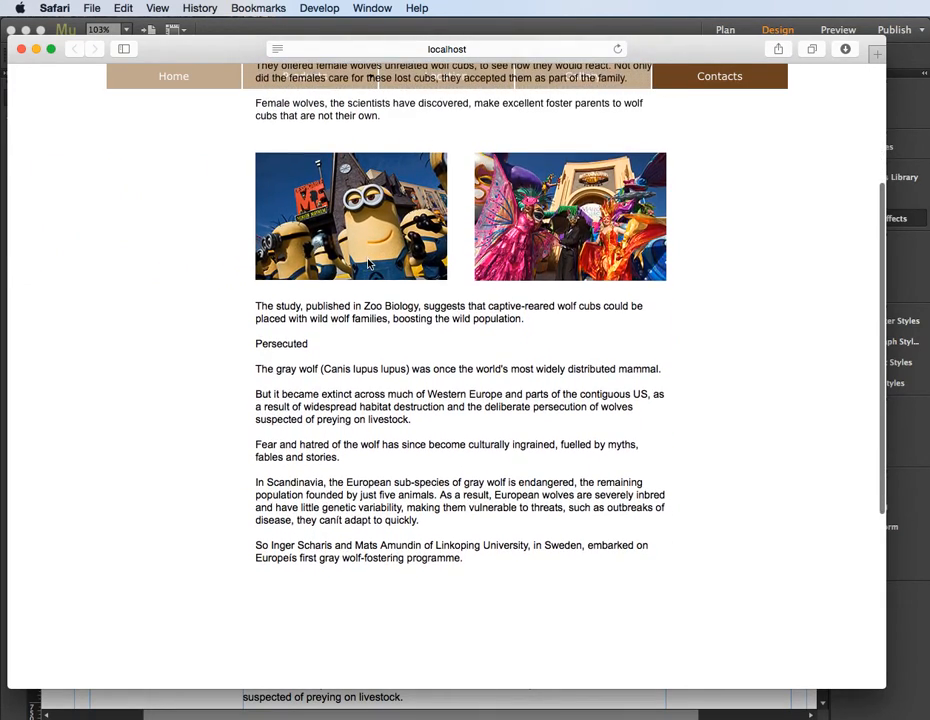
pyautogui.scroll(2, 368, 263)
pyautogui.scroll(-2, 368, 263)
pyautogui.scroll(2, 368, 263)
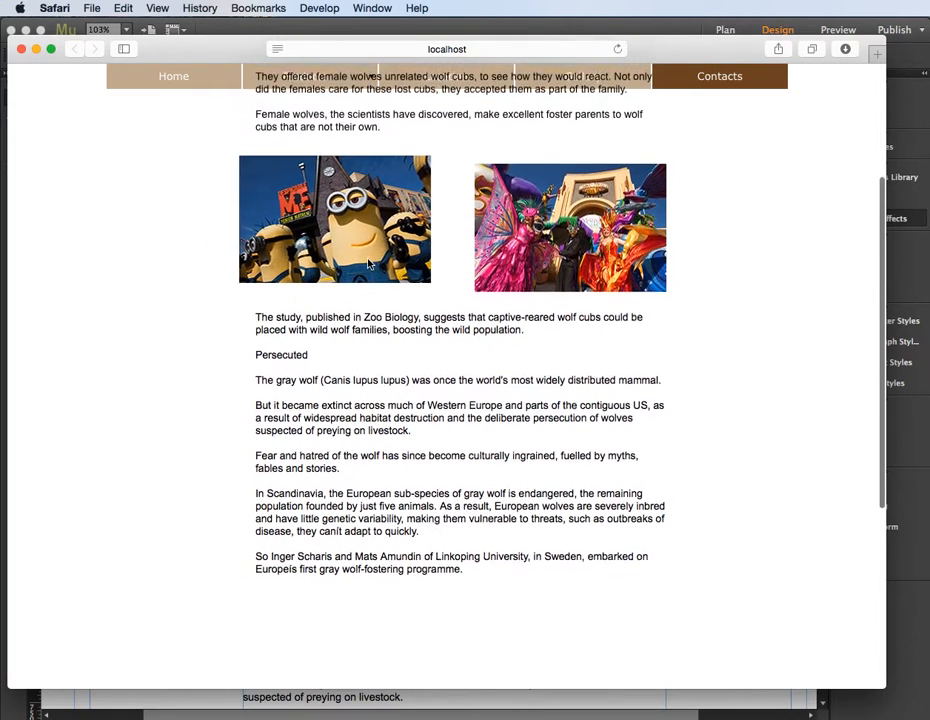
pyautogui.scroll(-2, 368, 263)
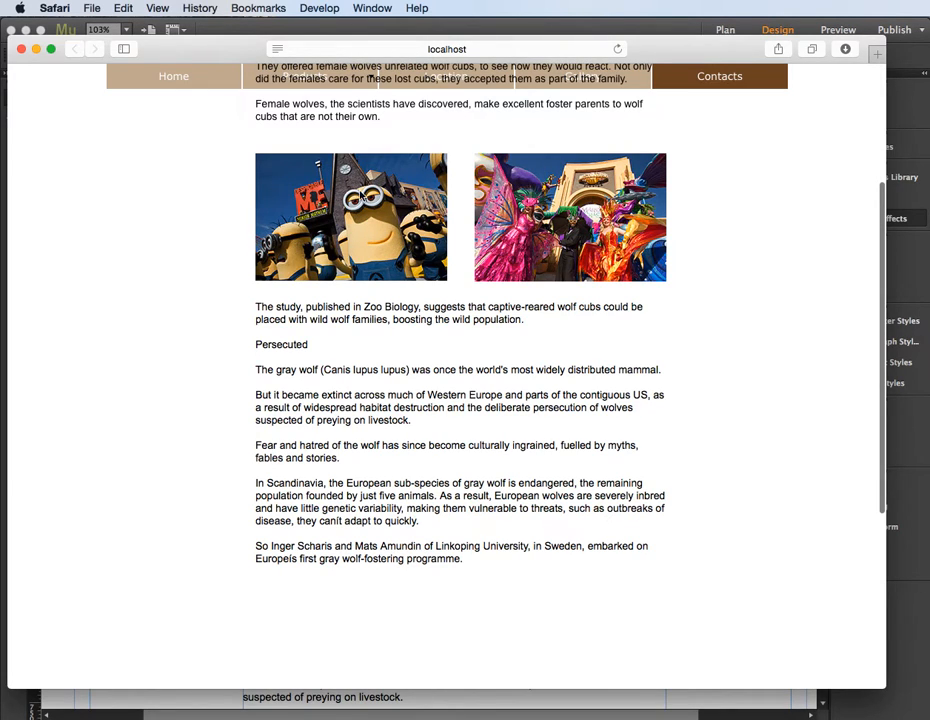
pyautogui.scroll(-3, 370, 193)
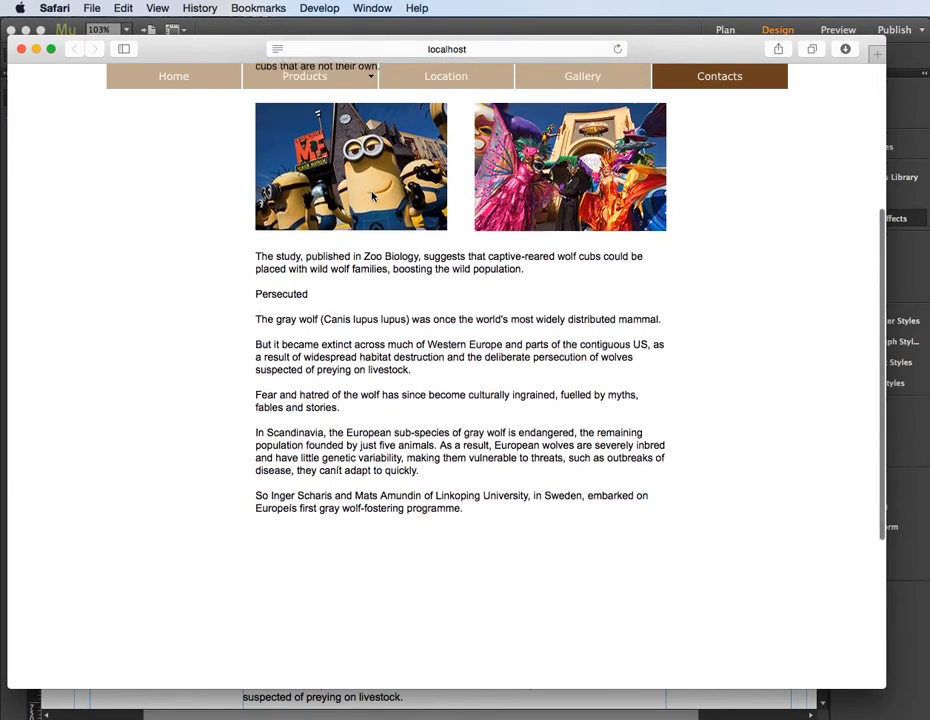
pyautogui.scroll(5, 370, 193)
pyautogui.scroll(2, 373, 197)
pyautogui.scroll(-5, 373, 197)
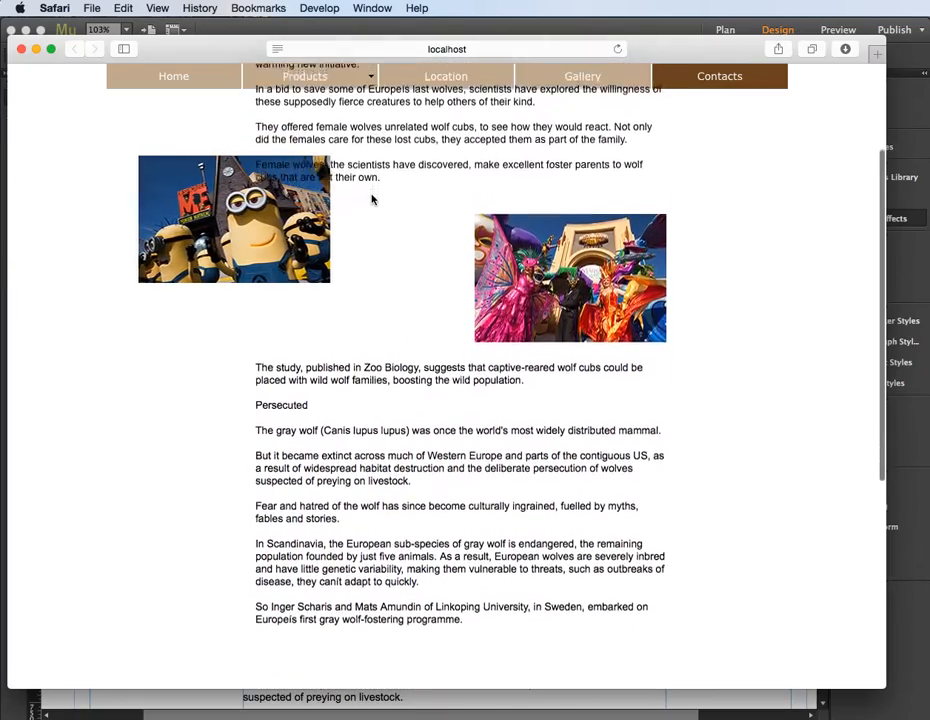
pyautogui.scroll(-2, 372, 198)
pyautogui.scroll(4, 372, 198)
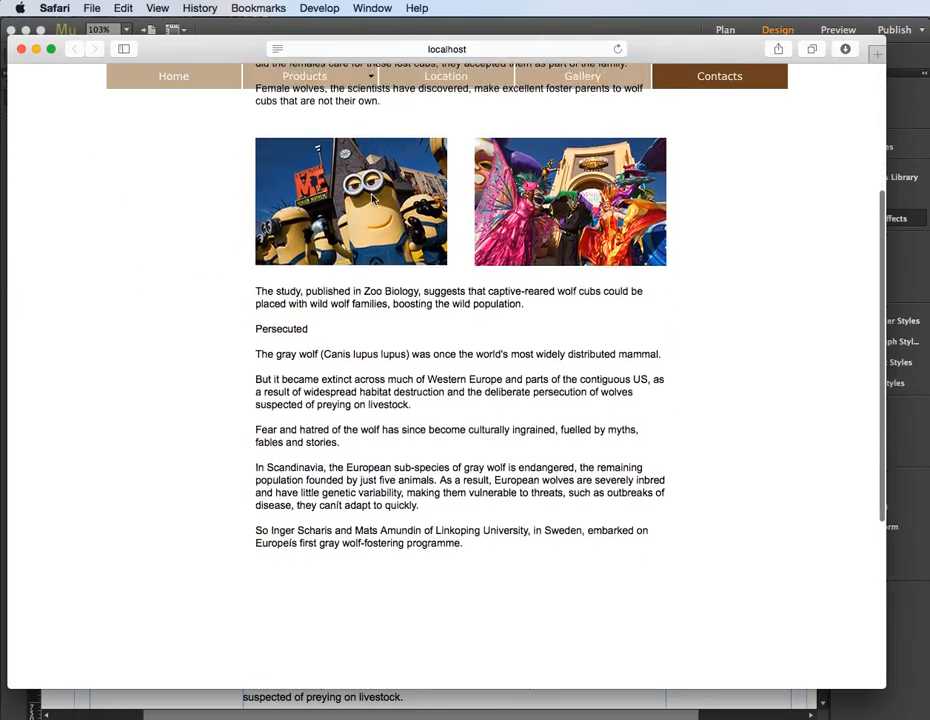
pyautogui.scroll(2, 372, 198)
pyautogui.scroll(-4, 372, 198)
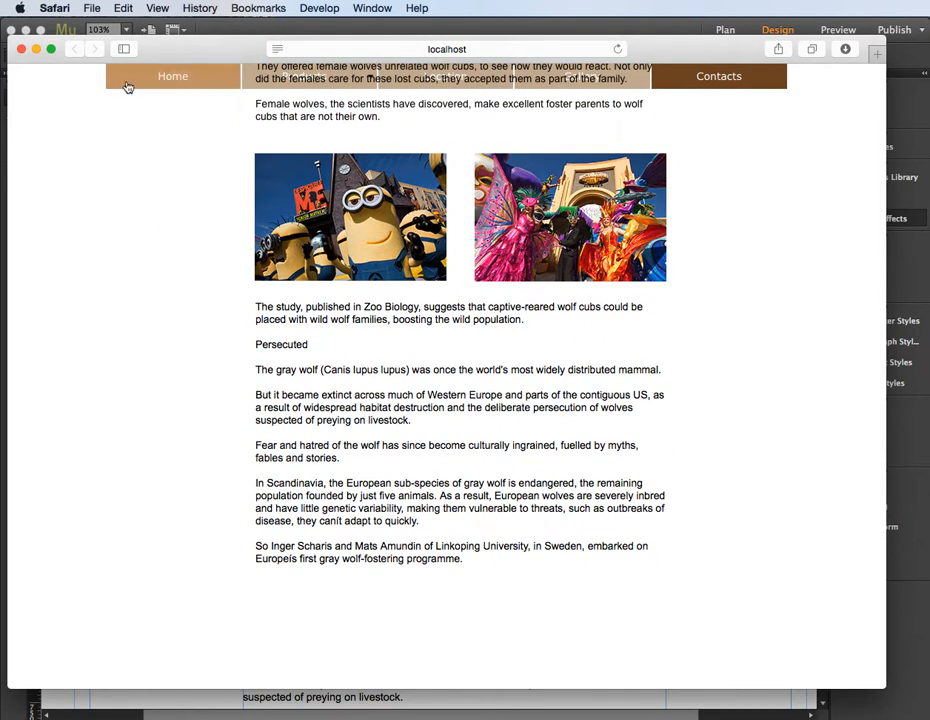
# - Return to Muse, raise the Minions image's motion key position to about 104 px, and check its scrolling movement in the browser
pyautogui.press('super+Tab')
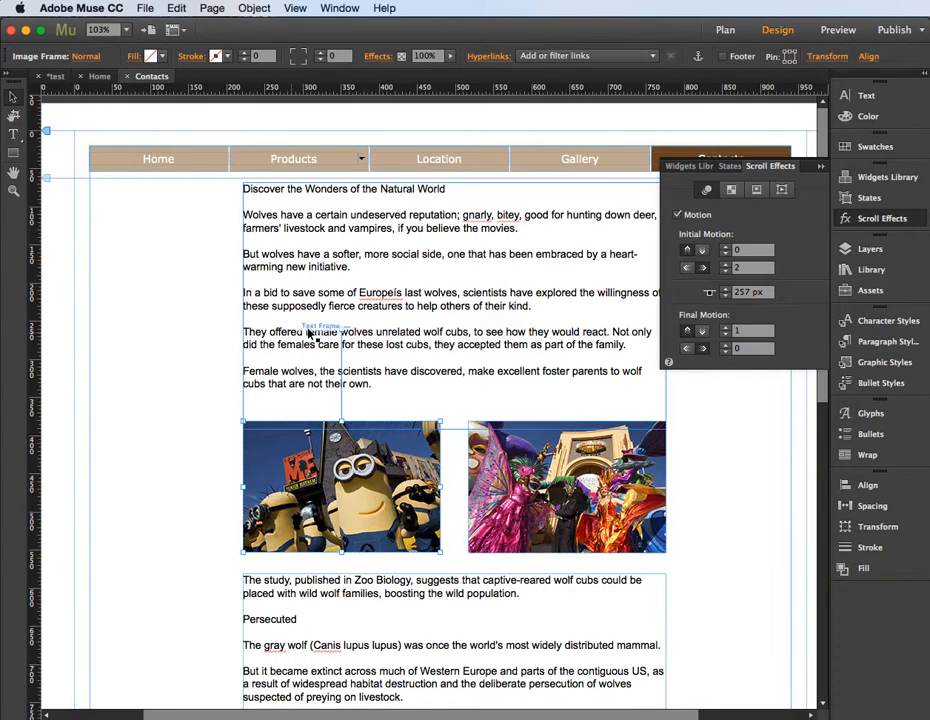
pyautogui.moveTo(341, 330); pyautogui.dragTo(346, 213)
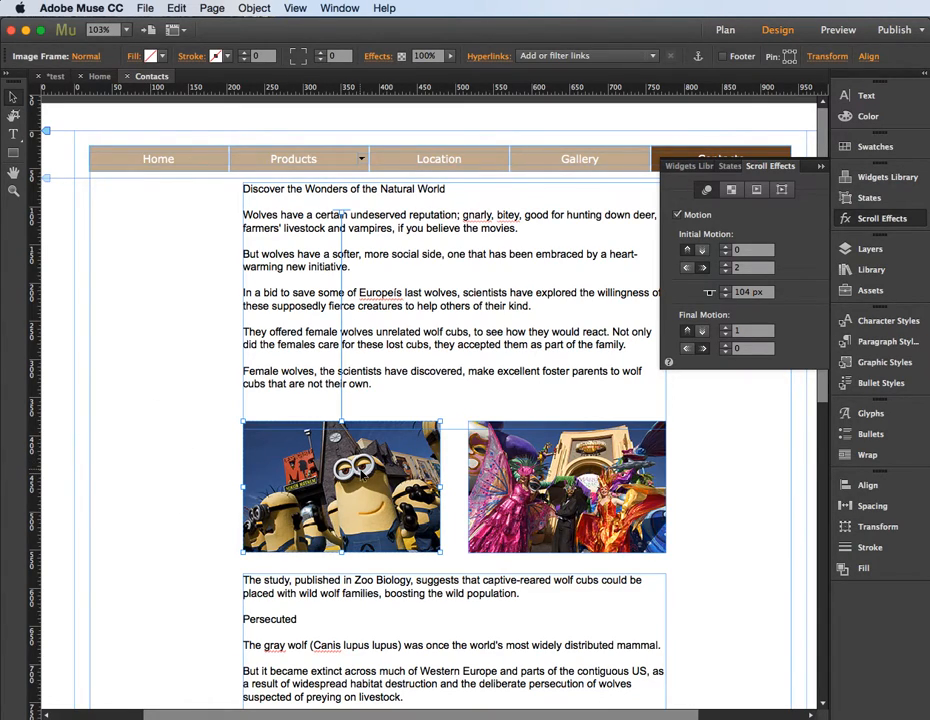
pyautogui.press('super+Tab')
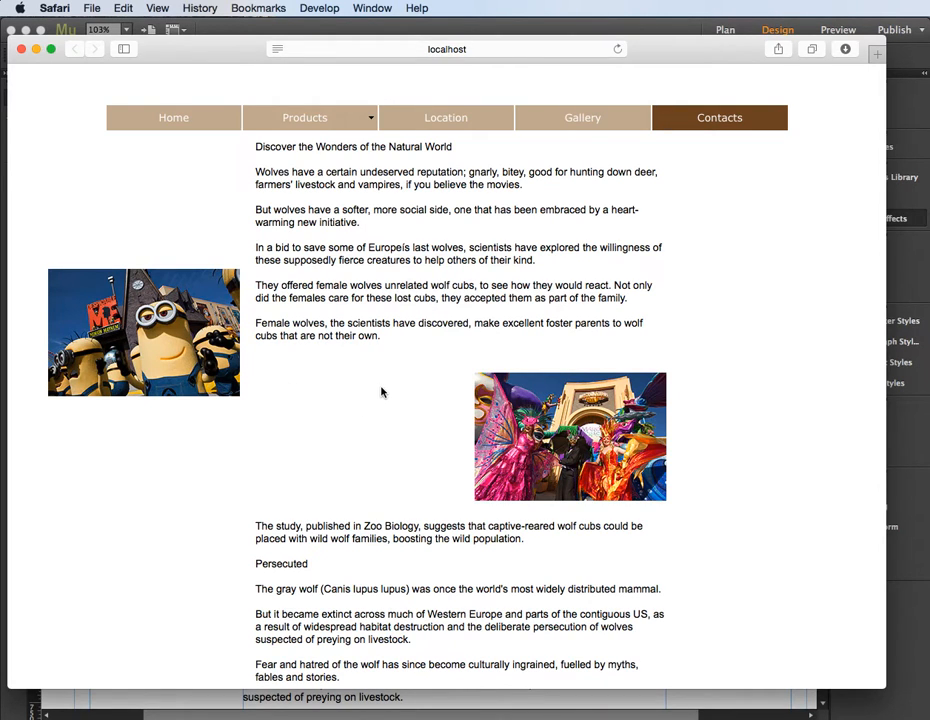
pyautogui.scroll(-5, 381, 392)
pyautogui.scroll(-2, 381, 392)
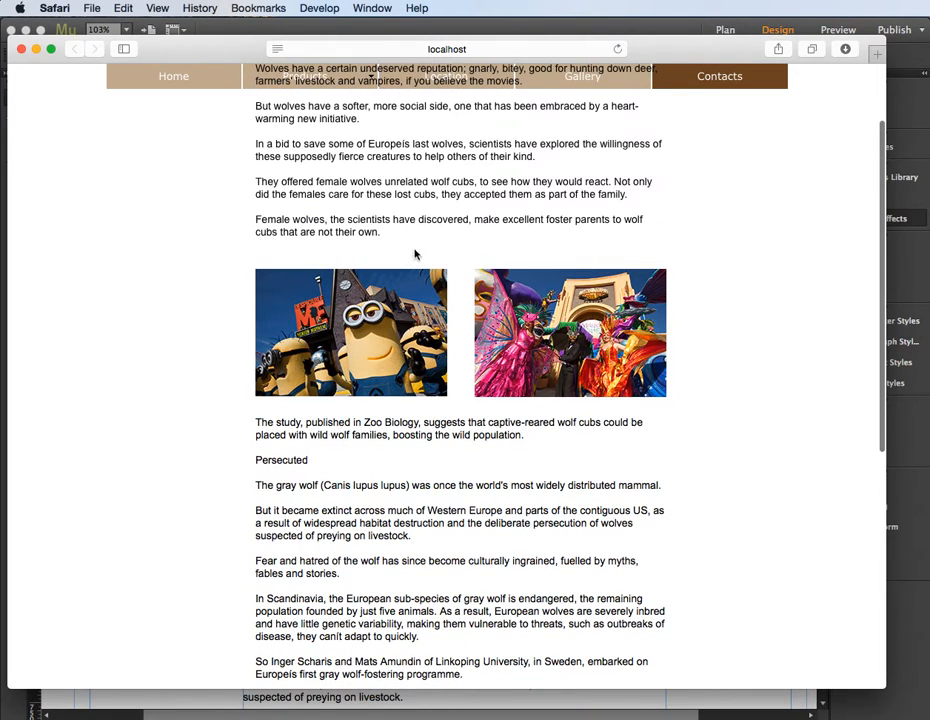
pyautogui.scroll(6, 394, 313)
pyautogui.scroll(-6, 394, 313)
pyautogui.scroll(6, 394, 313)
pyautogui.scroll(-5, 394, 313)
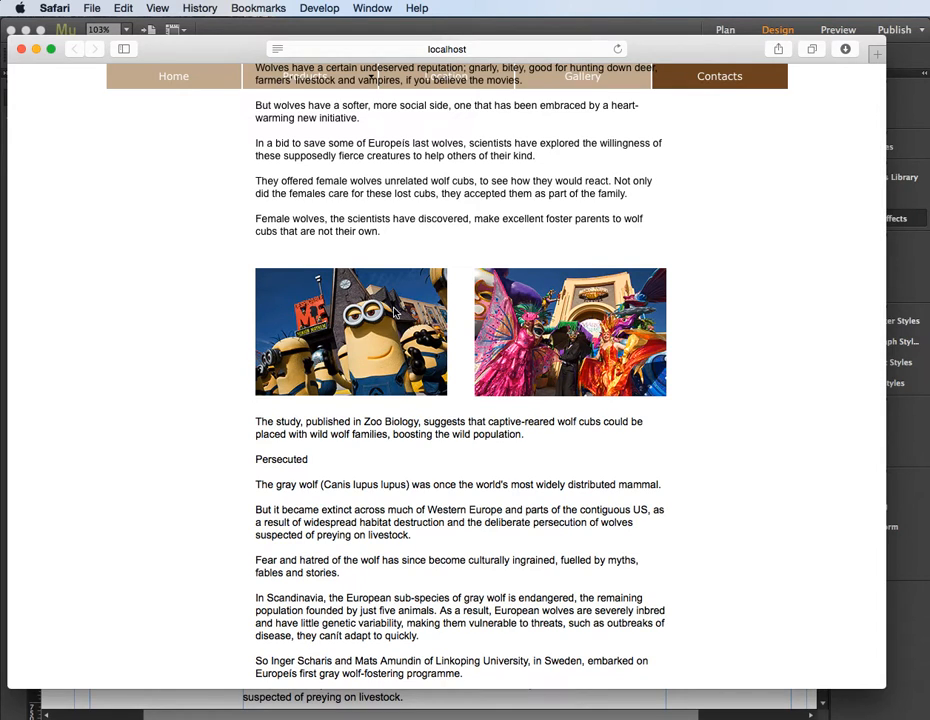
# - Return to Muse, lower the Minions image's motion key position to about 310 px, and check its scrolling movement in the browser
pyautogui.press('super+Tab')
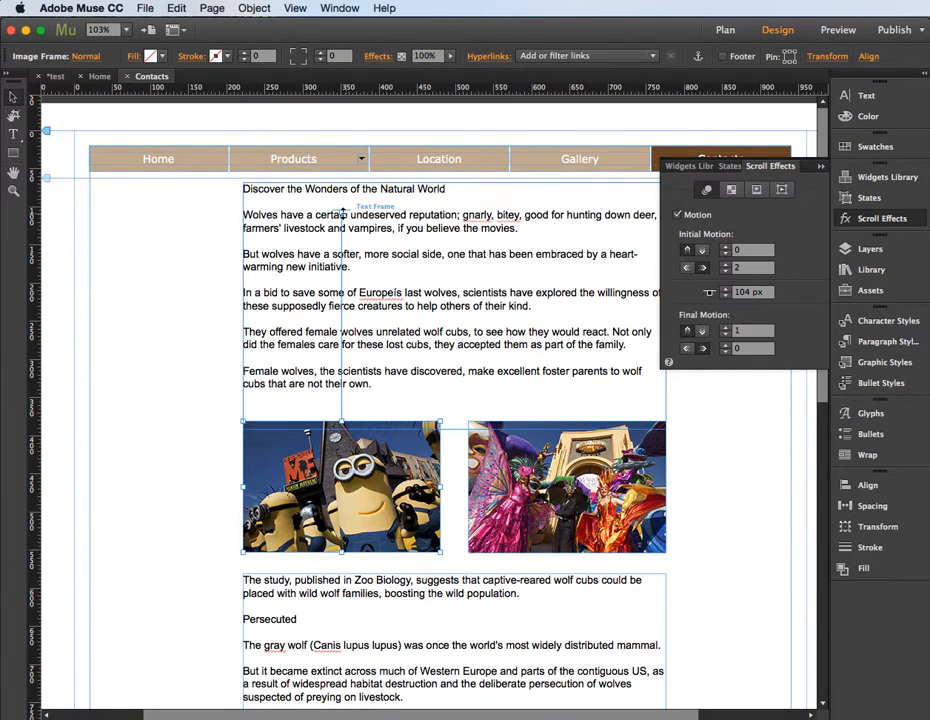
pyautogui.moveTo(342, 211)
pyautogui.mouseDown()
pyautogui.moveTo(342, 166)
pyautogui.moveTo(338, 367)
pyautogui.mouseUp()
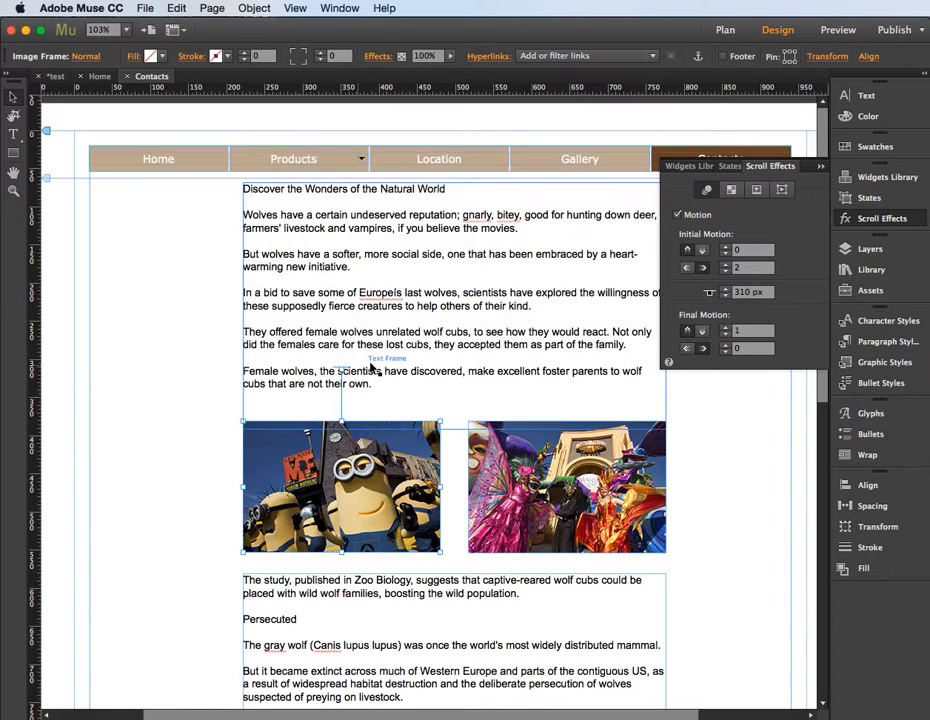
pyautogui.press('super+shift+e')
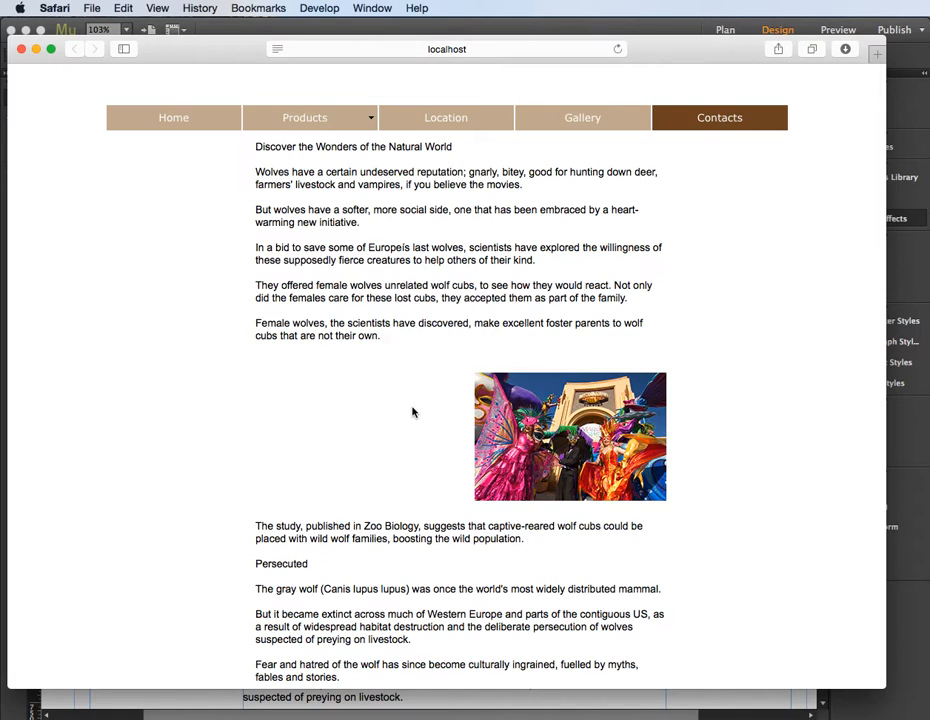
pyautogui.scroll(-3, 314, 363)
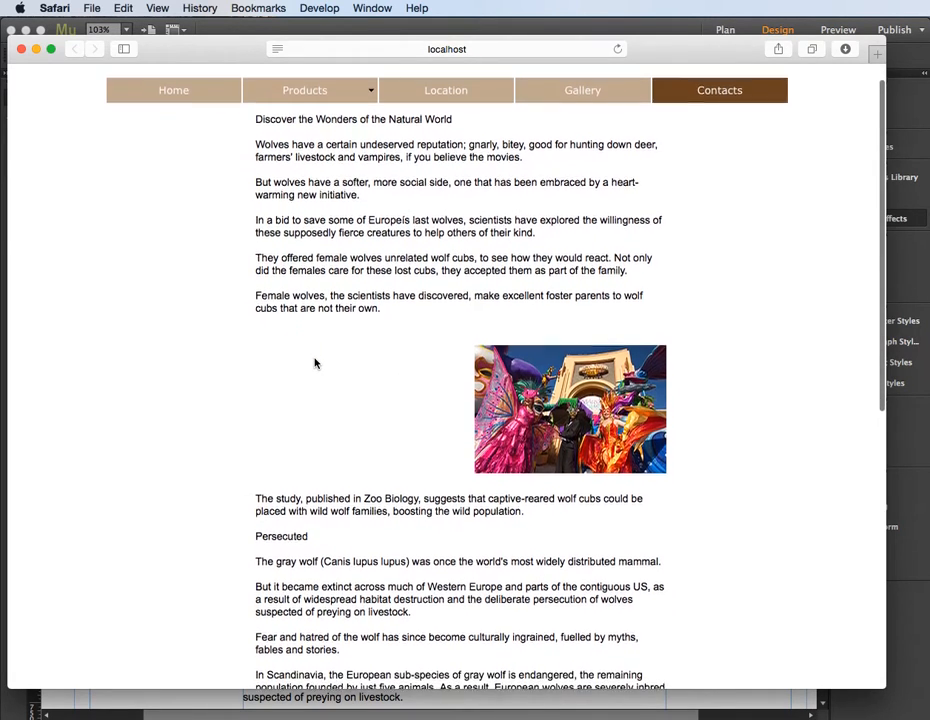
pyautogui.scroll(-3, 314, 363)
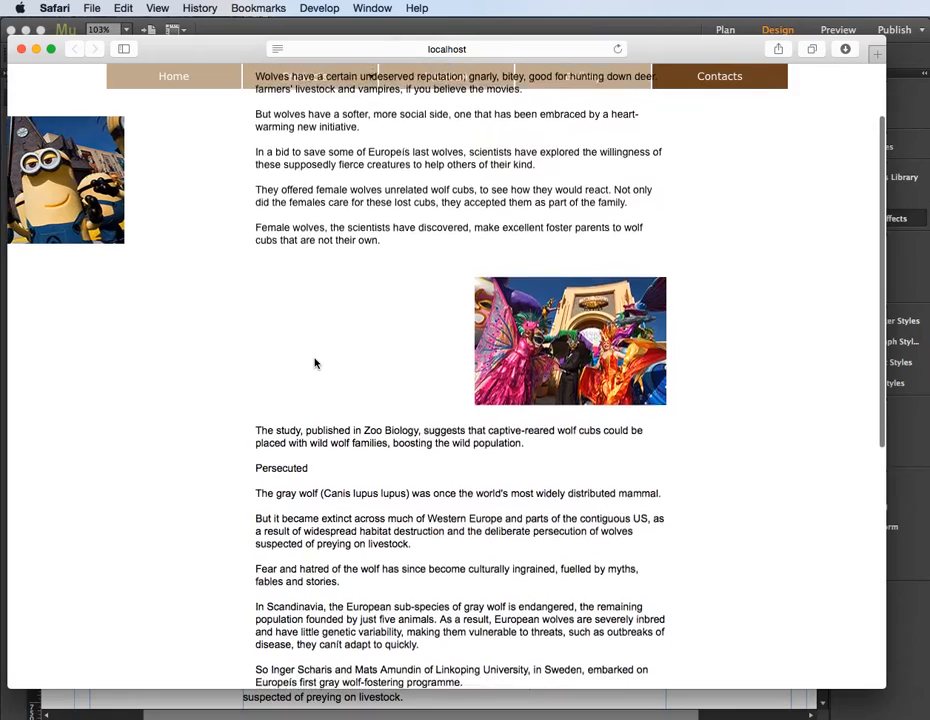
pyautogui.scroll(-3, 314, 363)
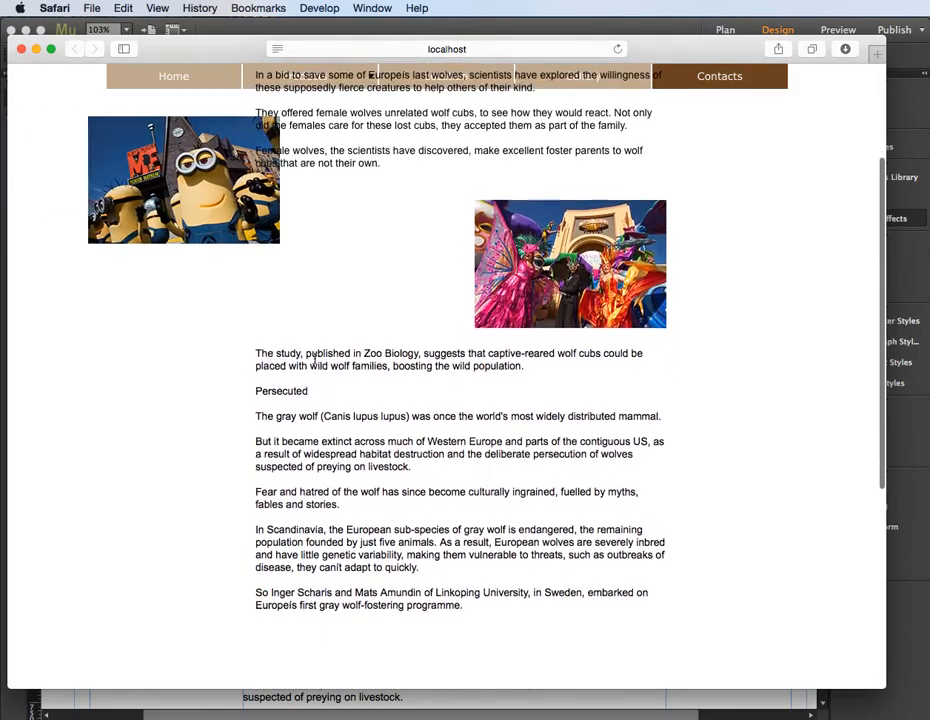
pyautogui.scroll(-3, 314, 363)
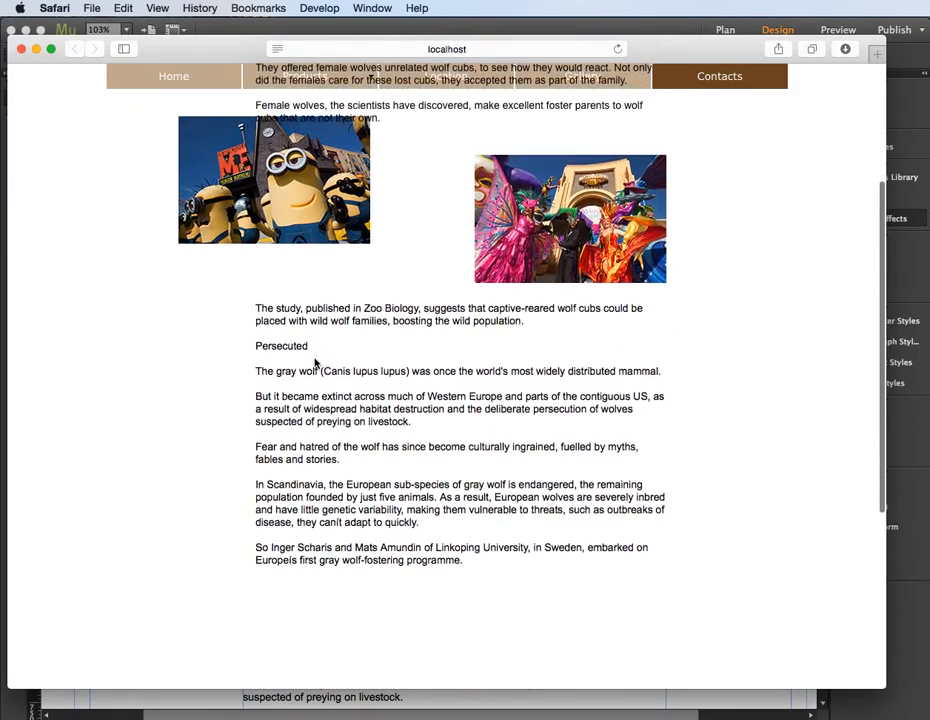
pyautogui.scroll(-1, 314, 363)
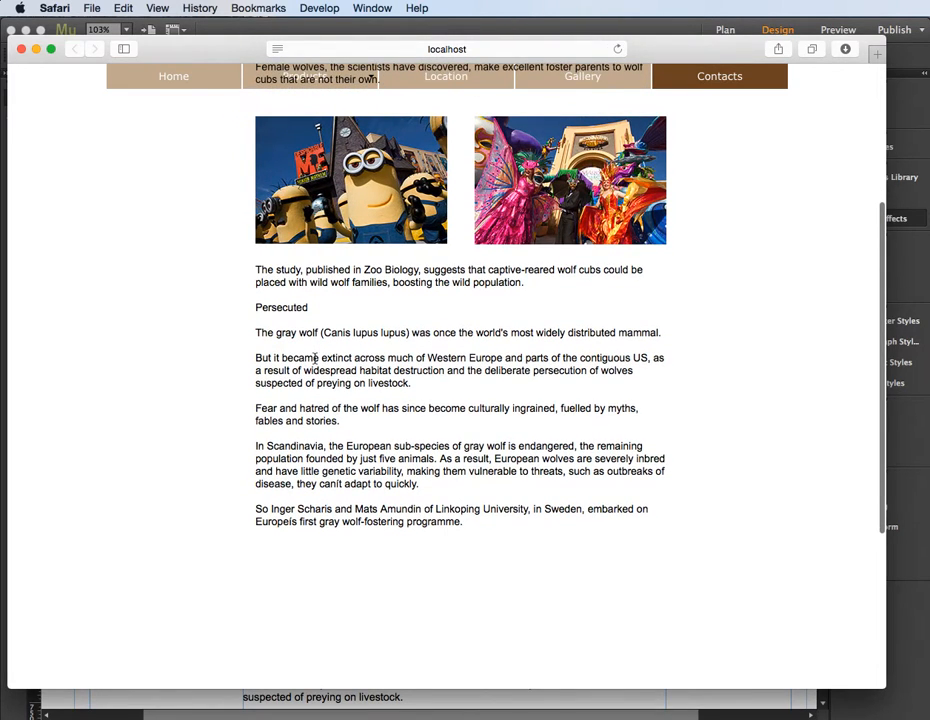
pyautogui.scroll(-1, 315, 358)
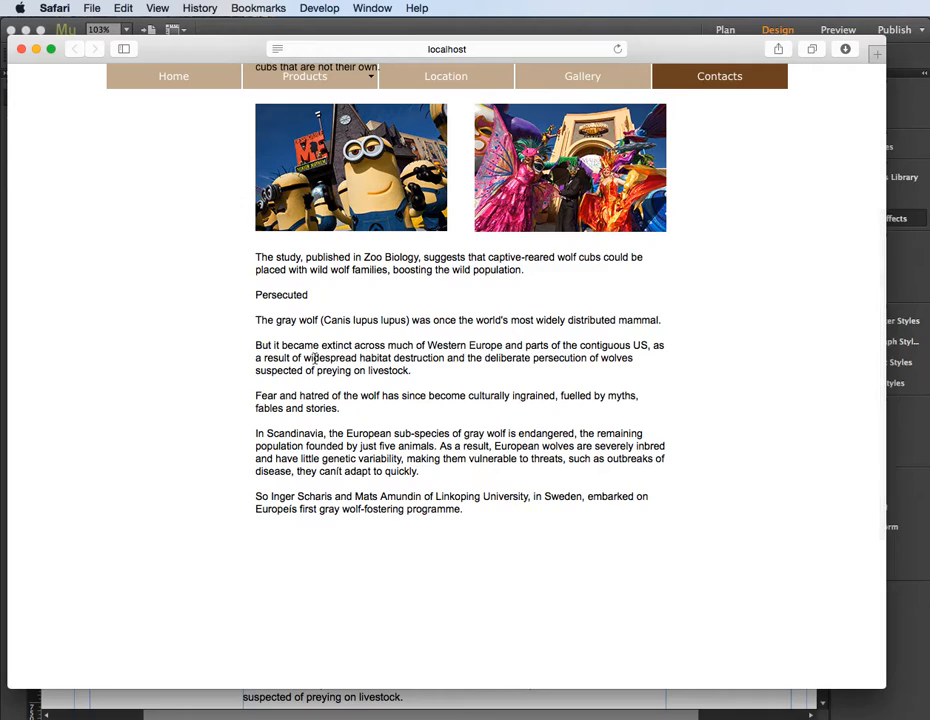
# - Back in Muse, raise the Minions image's motion key position to about 257 px and set its final vertical speed to 0
pyautogui.press('super+Tab')
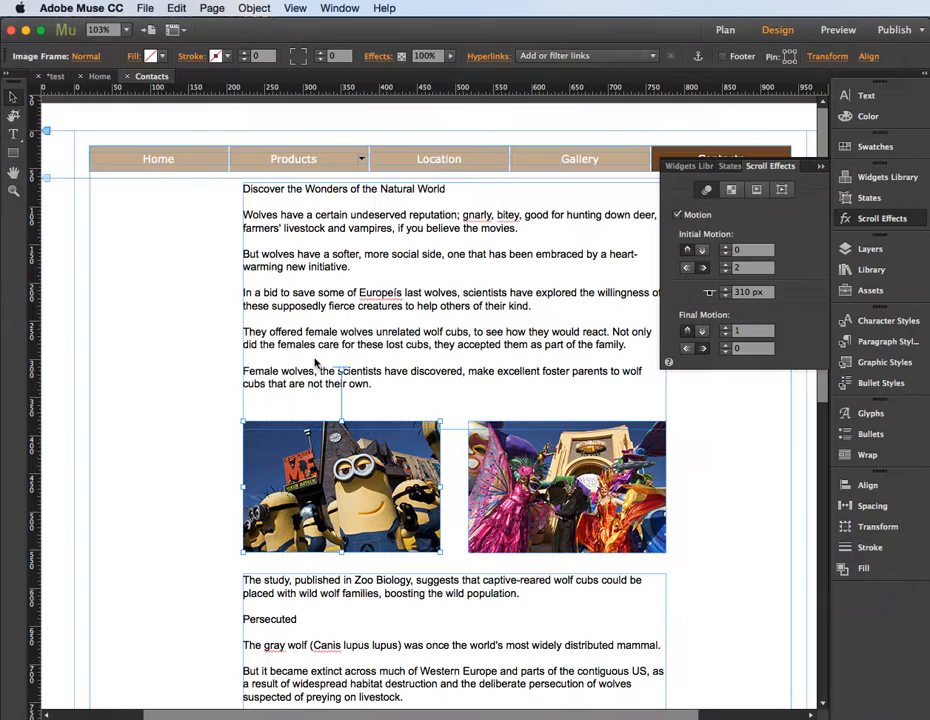
pyautogui.moveTo(342, 370)
pyautogui.mouseDown()
pyautogui.moveTo(344, 314)
pyautogui.moveTo(344, 327)
pyautogui.mouseUp()
pyautogui.click(739, 333)
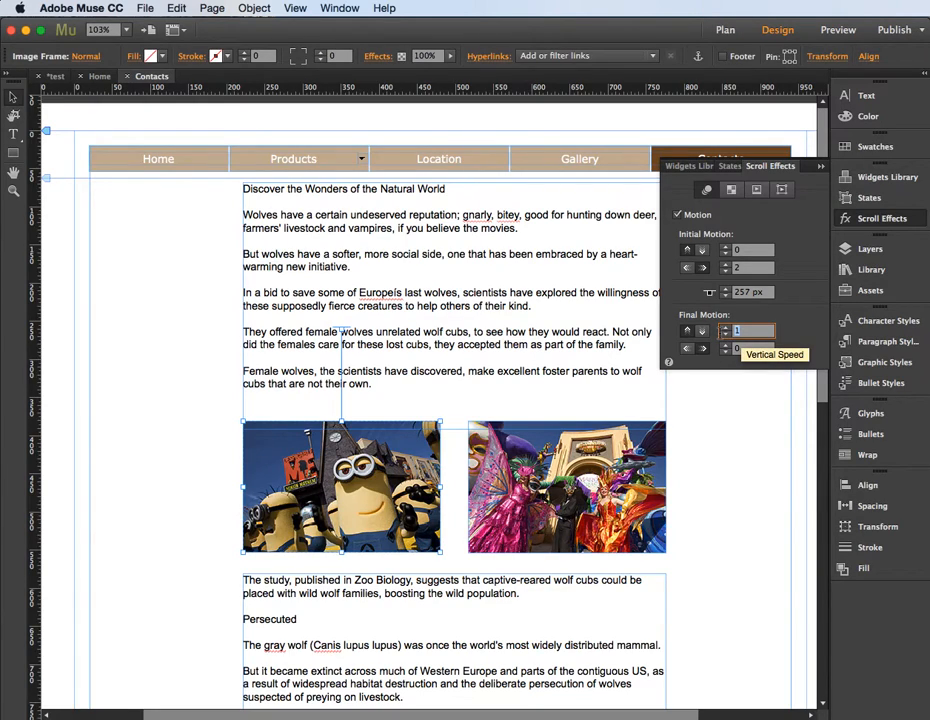
pyautogui.write('0')
pyautogui.press('Return')
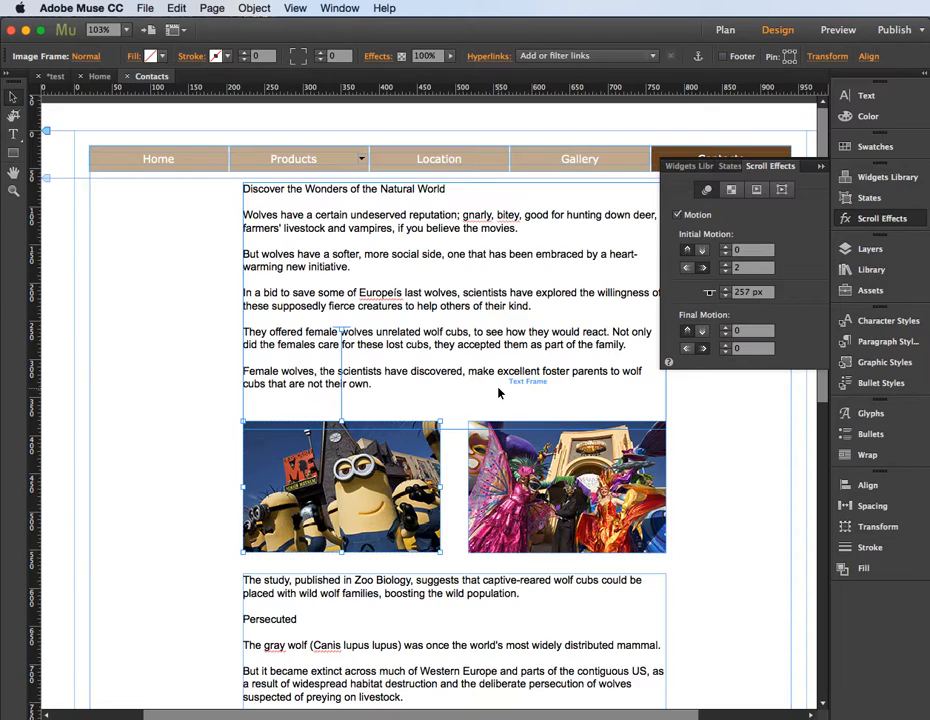
# - Preview the page in the browser and examine how the Minions image behaves once scrolling passes its key position
pyautogui.press('super+shift+e')
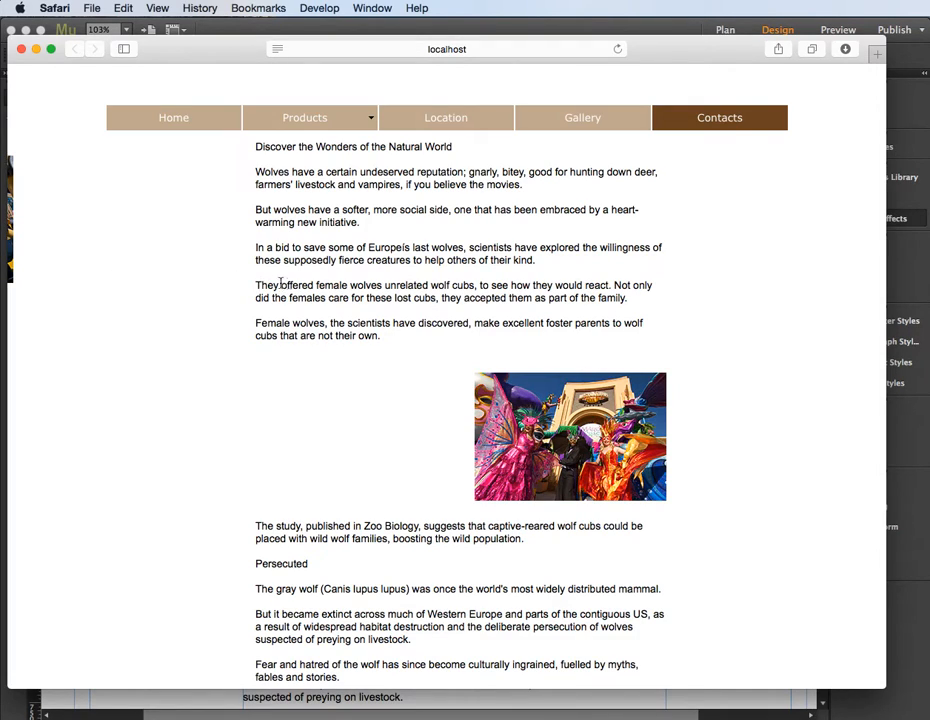
pyautogui.scroll(-3, 370, 420)
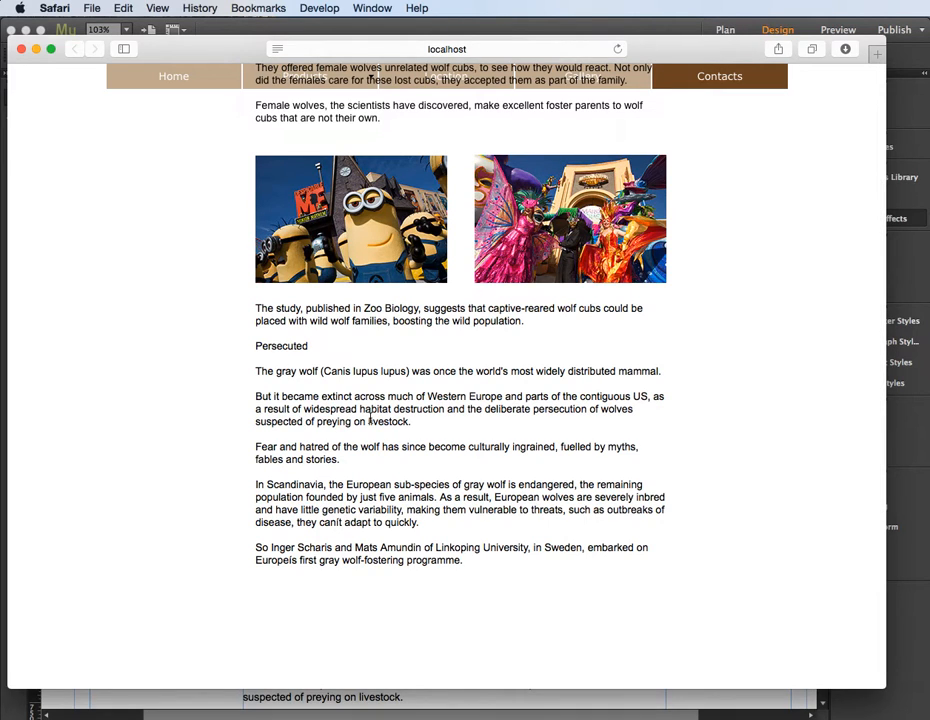
pyautogui.scroll(-3, 371, 420)
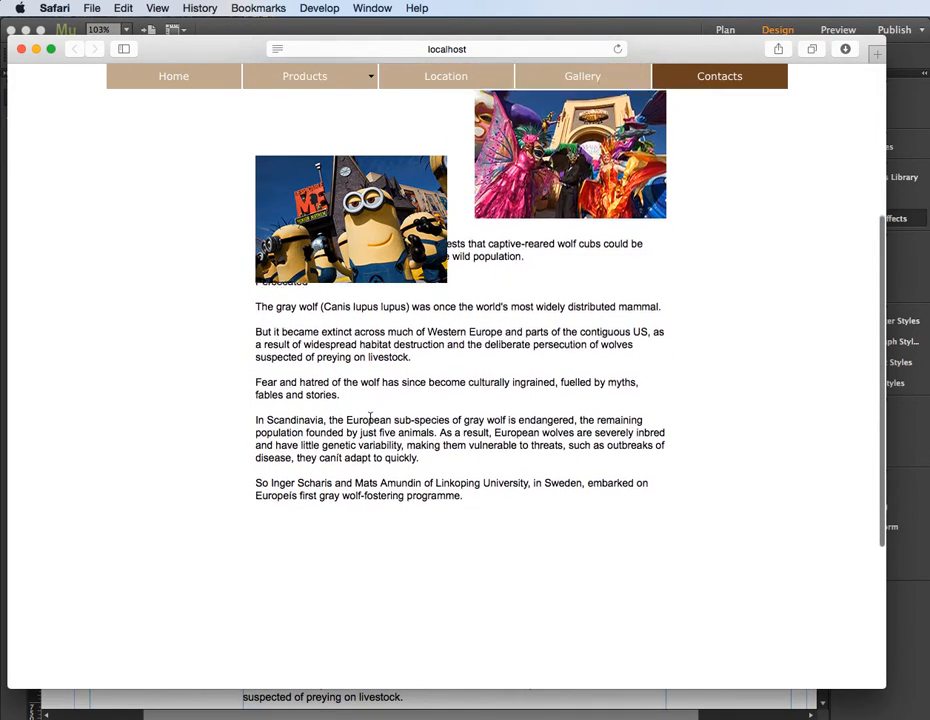
pyautogui.scroll(-4, 370, 420)
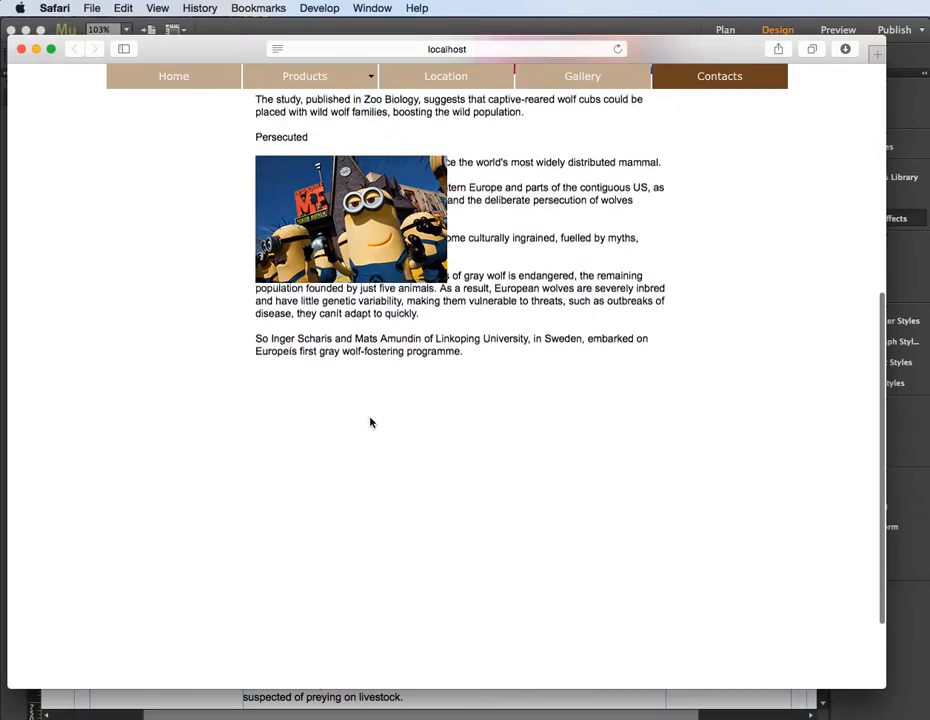
pyautogui.scroll(10, 370, 422)
pyautogui.scroll(-10, 370, 422)
pyautogui.scroll(10, 370, 422)
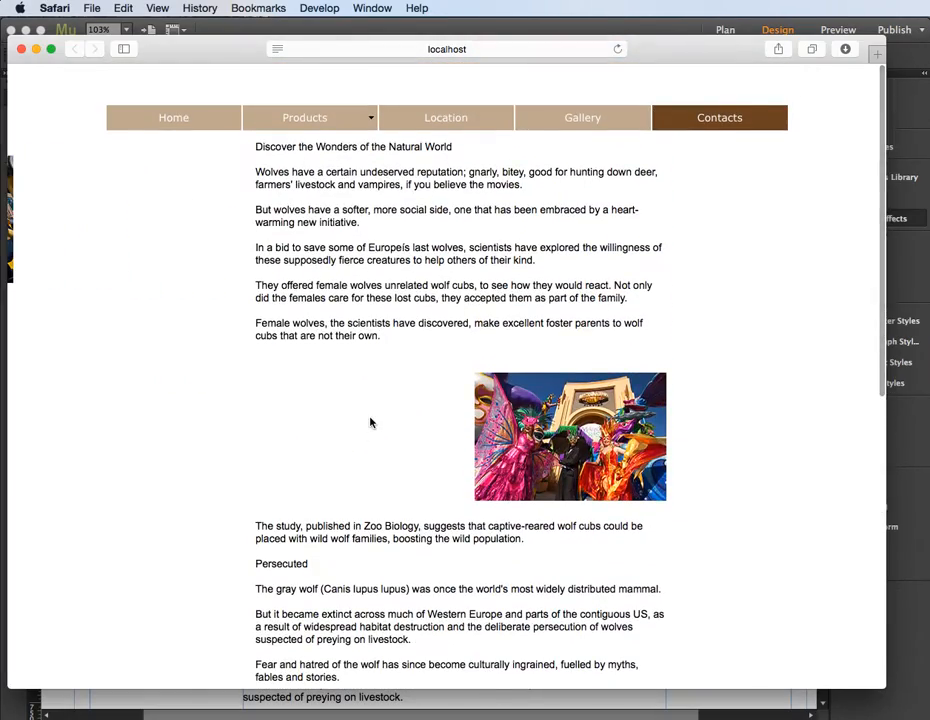
# - Return to Muse, set the Minions image's final vertical speed to 1, and check its scrolling movement in the browser
pyautogui.press('super+Tab')
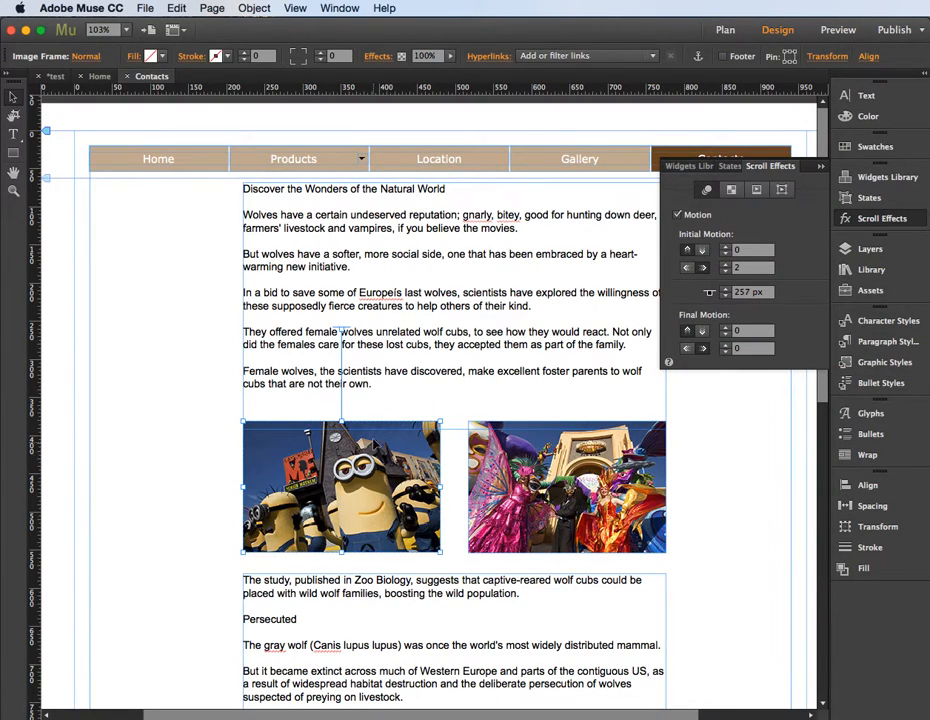
pyautogui.click(731, 333)
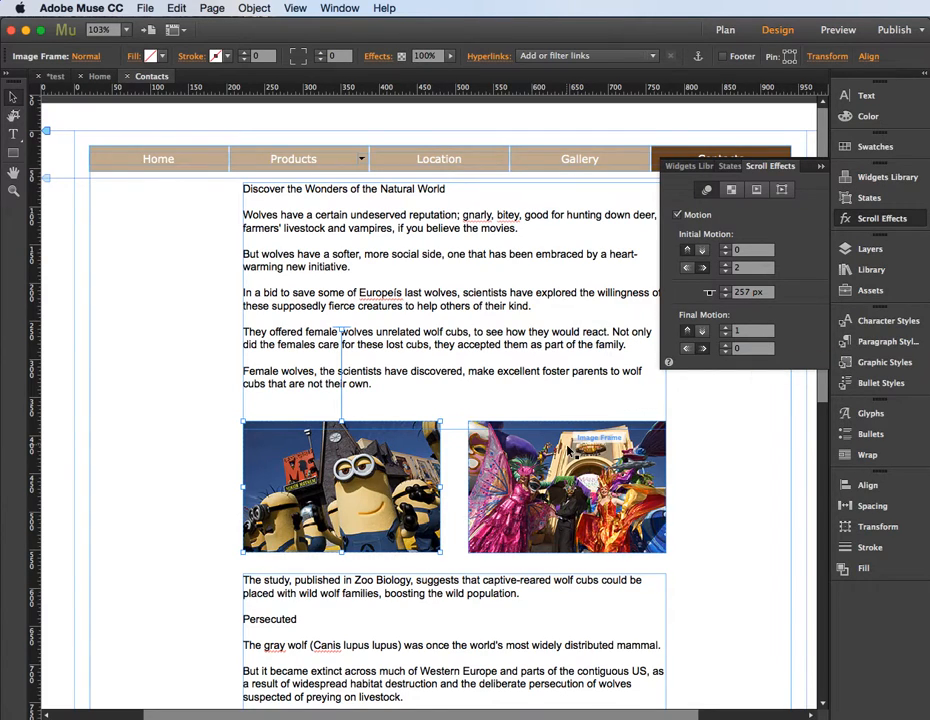
pyautogui.scroll(-3, 640, 430)
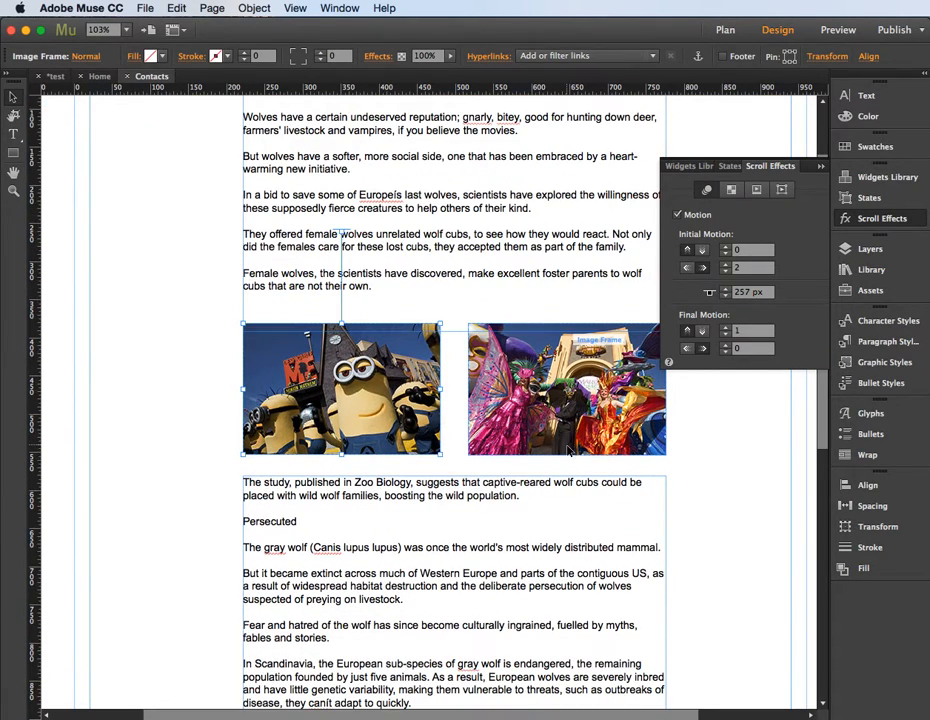
pyautogui.press('super+shift+e')
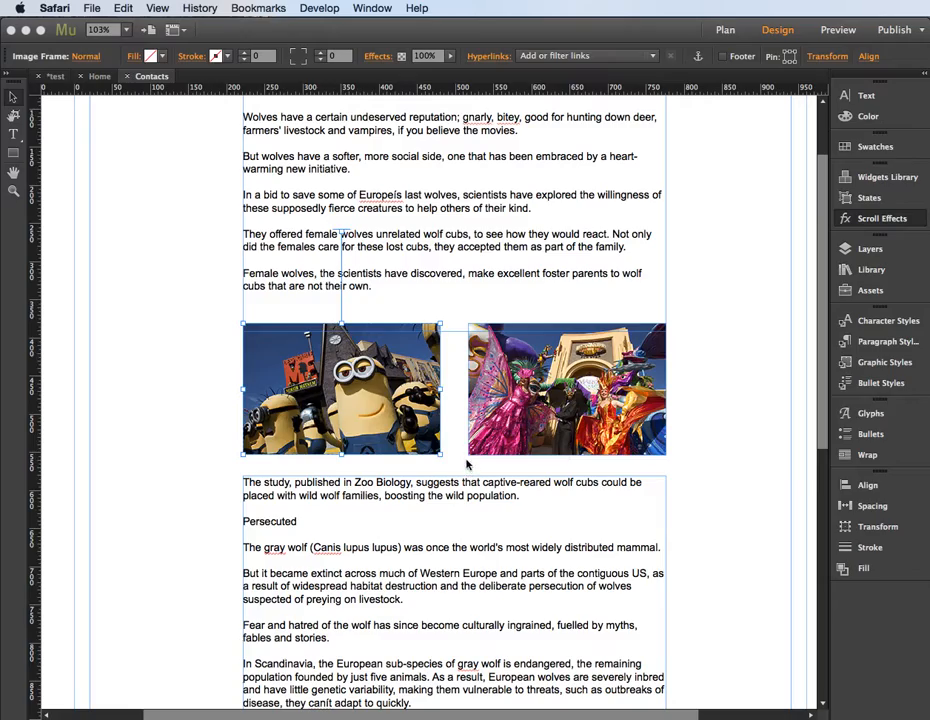
pyautogui.scroll(-3, 440, 462)
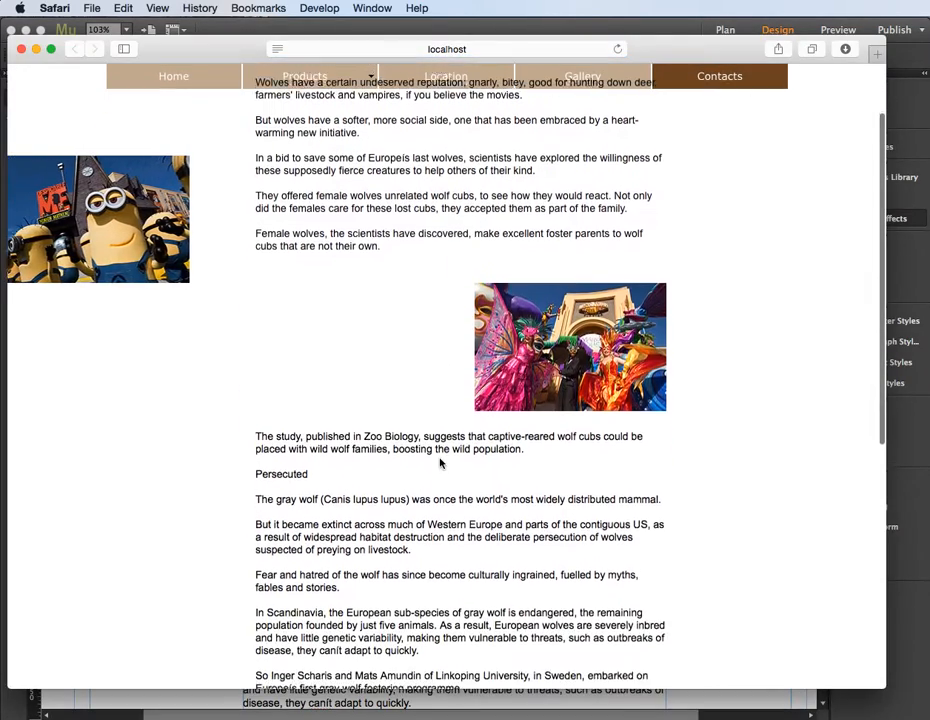
pyautogui.scroll(-3, 440, 459)
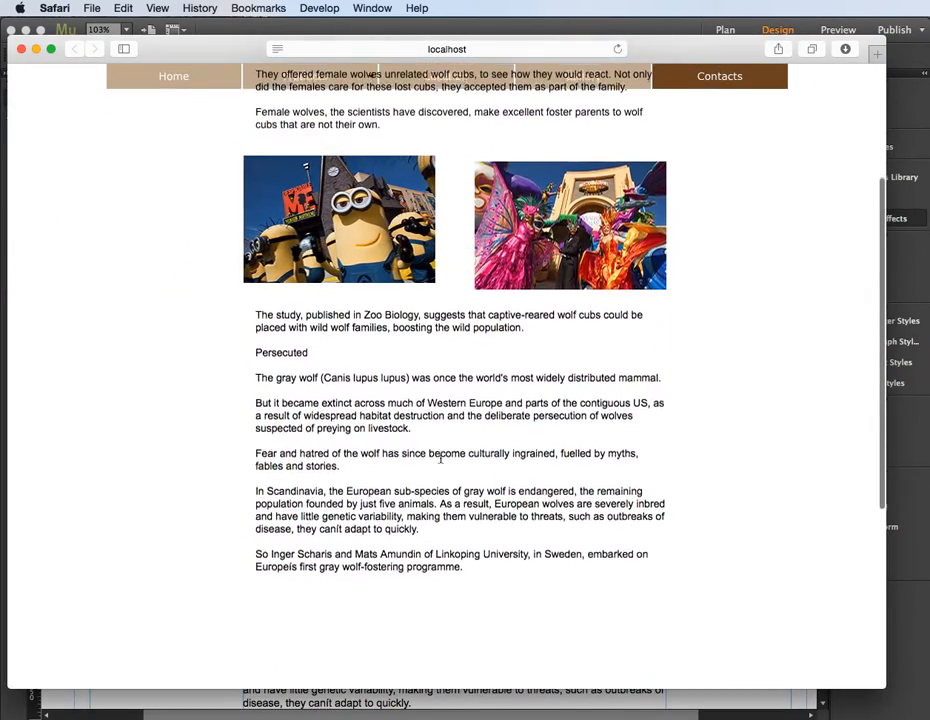
pyautogui.scroll(-2, 440, 458)
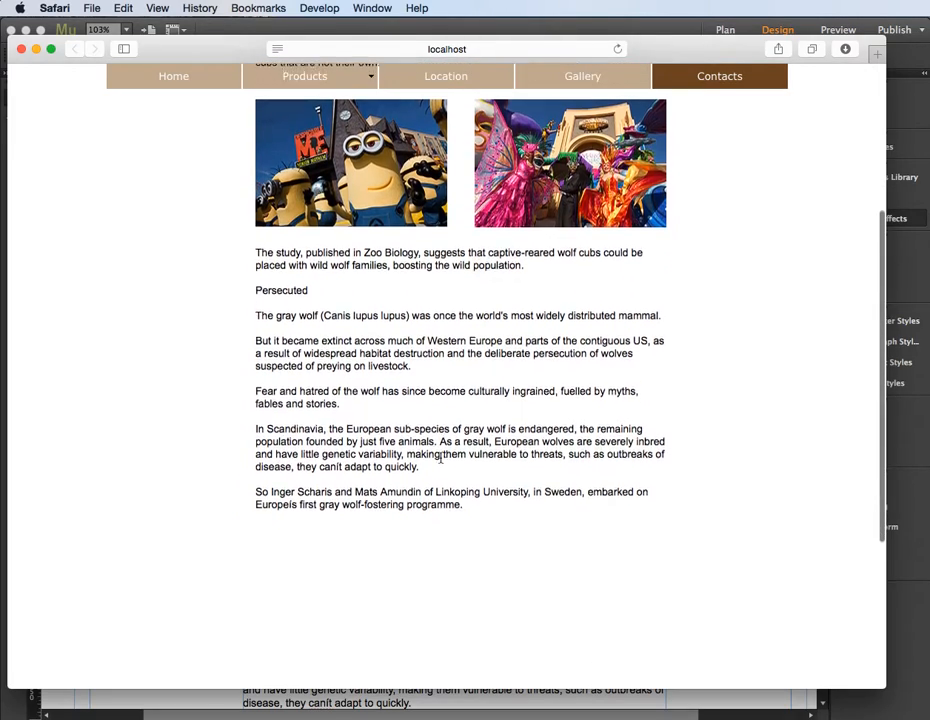
pyautogui.scroll(-3, 440, 460)
pyautogui.scroll(5, 441, 460)
pyautogui.scroll(2, 440, 460)
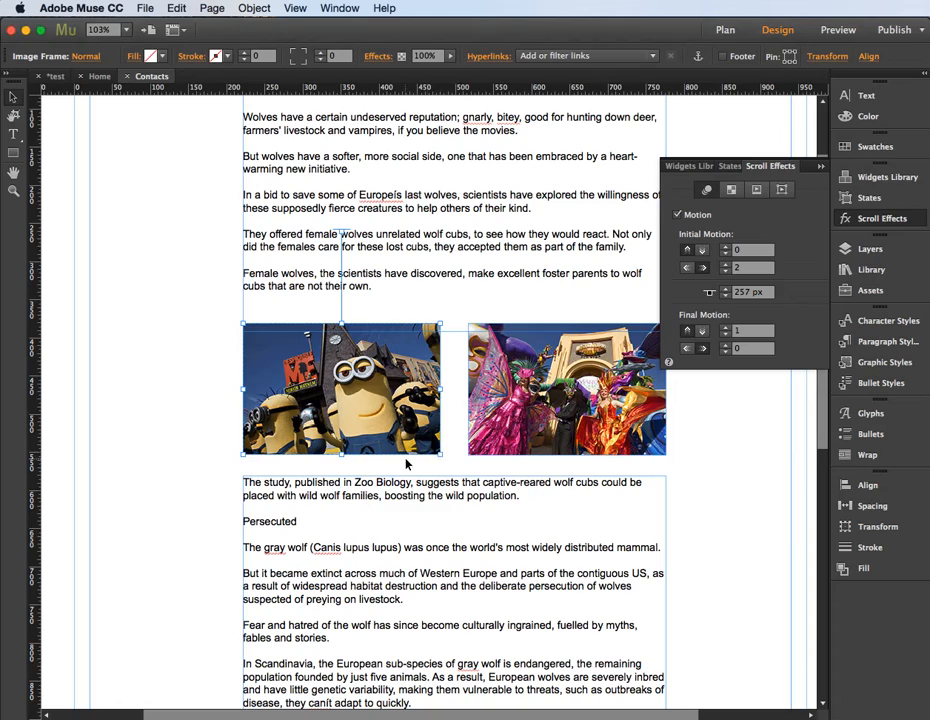
# - Enable the Motion scroll effect on the costumed performers image, with initial speeds of 0 vertically and 2 leftward and the key position at about 259 px
pyautogui.click(567, 376)
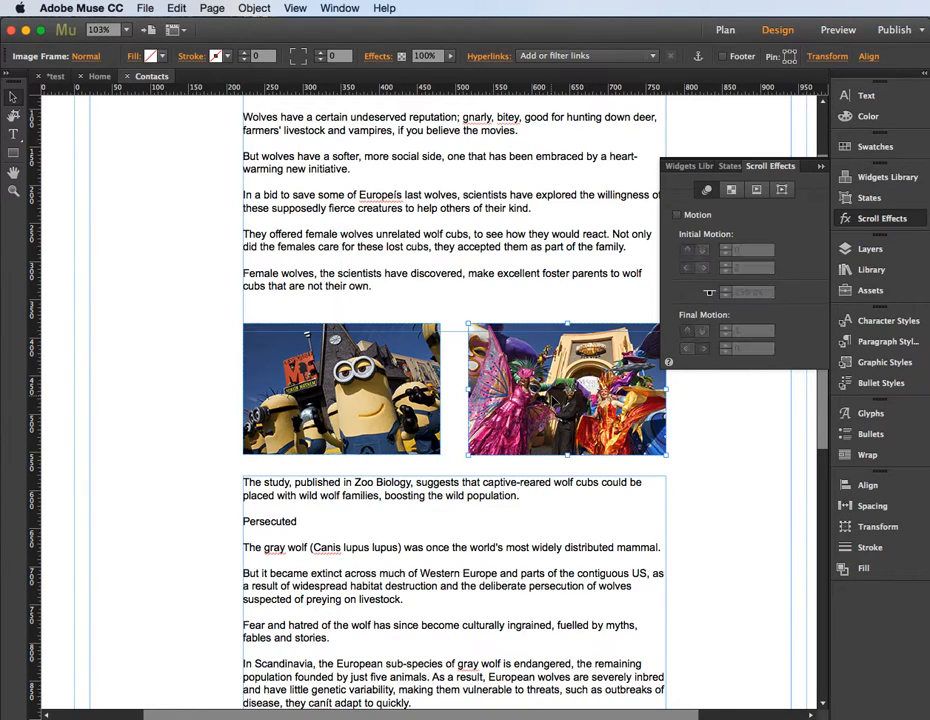
pyautogui.click(678, 216)
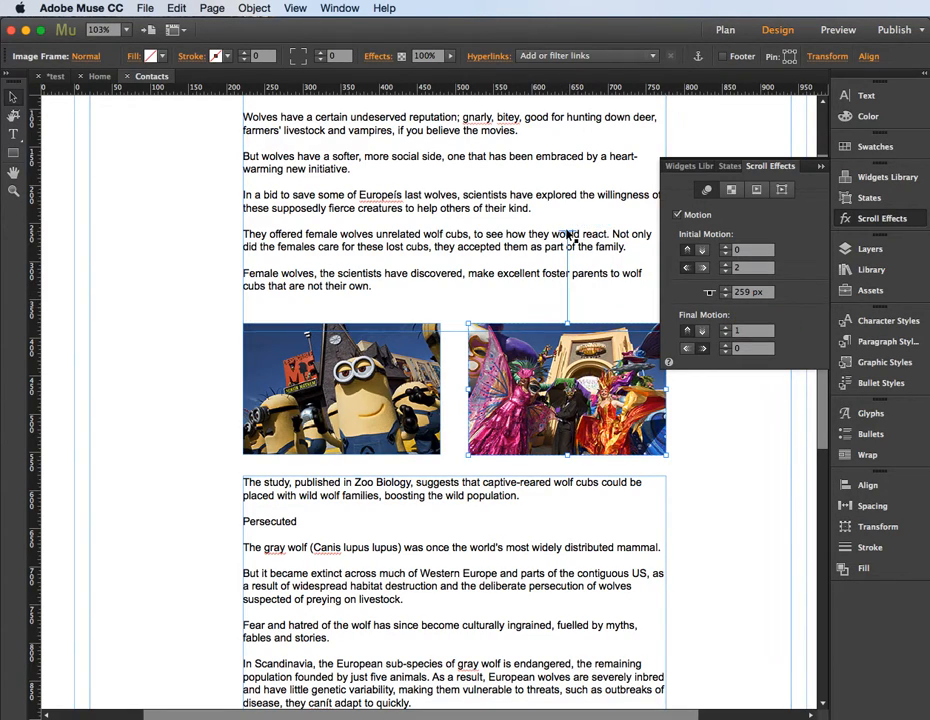
pyautogui.click(395, 372)
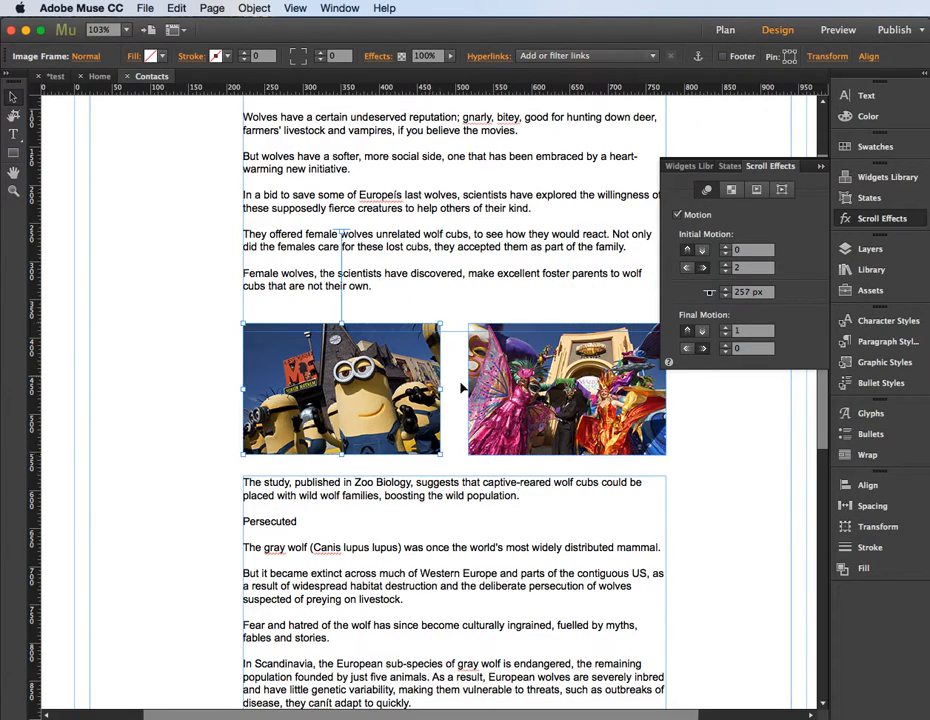
pyautogui.click(558, 393)
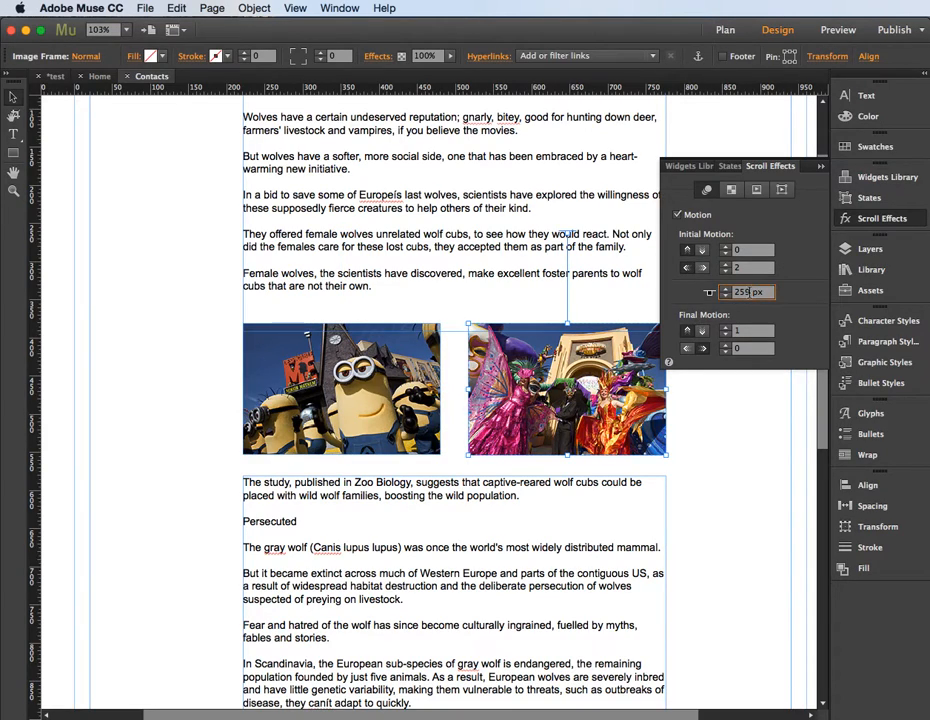
pyautogui.click(750, 293)
pyautogui.click(567, 235)
# - Preview the page in the browser and examine how both images slide in from opposite sides and align while scrolling
pyautogui.press('super+shift+e')
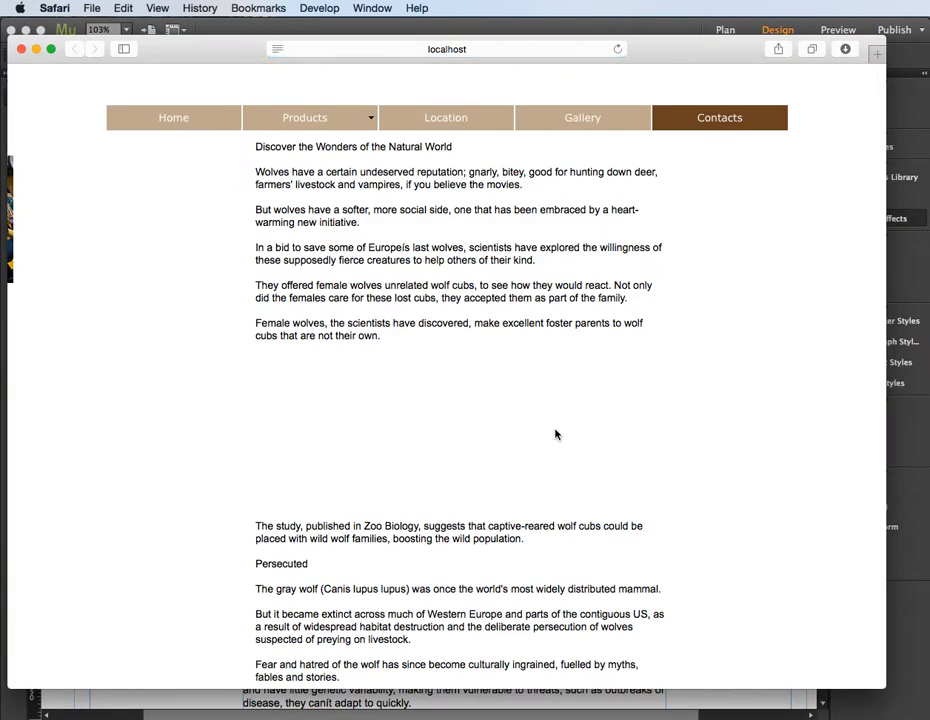
pyautogui.scroll(-5, 556, 434)
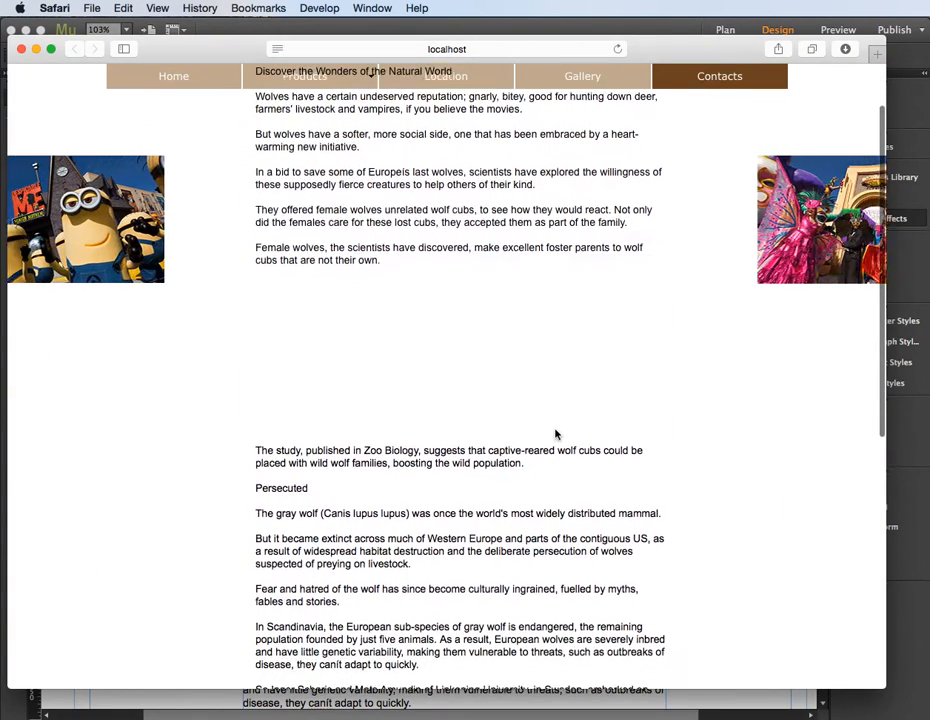
pyautogui.scroll(-4, 556, 434)
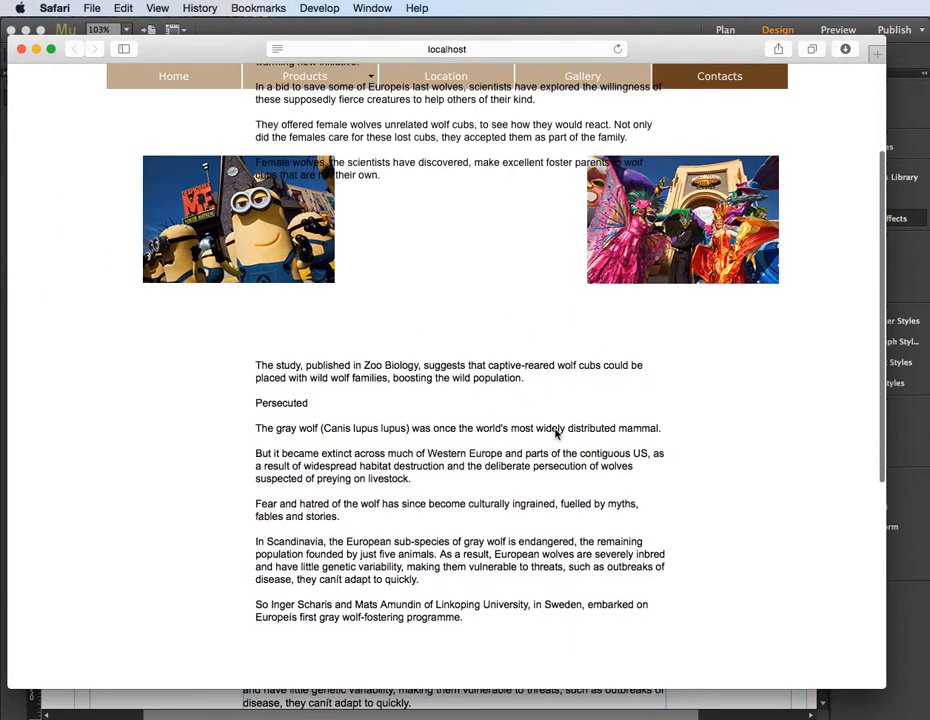
pyautogui.scroll(-2, 556, 434)
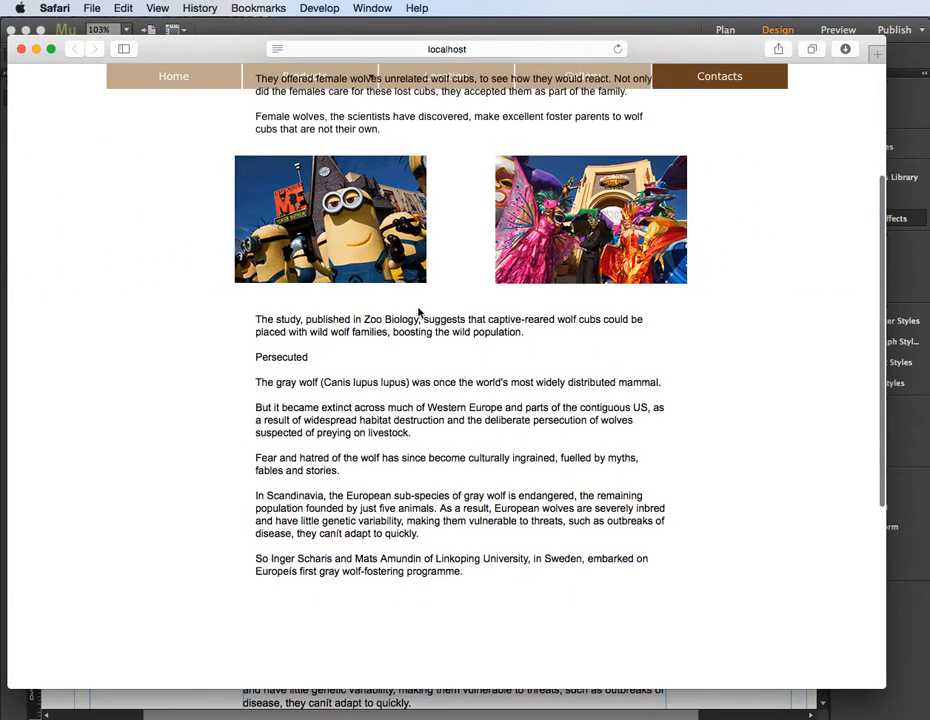
pyautogui.scroll(-2, 476, 202)
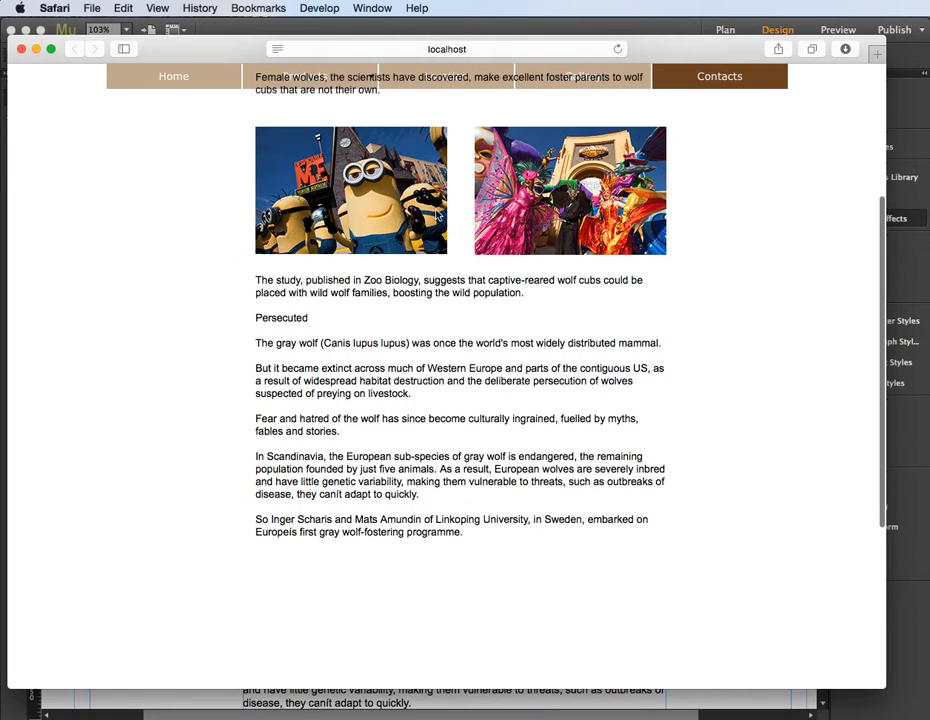
pyautogui.scroll(-5, 462, 208)
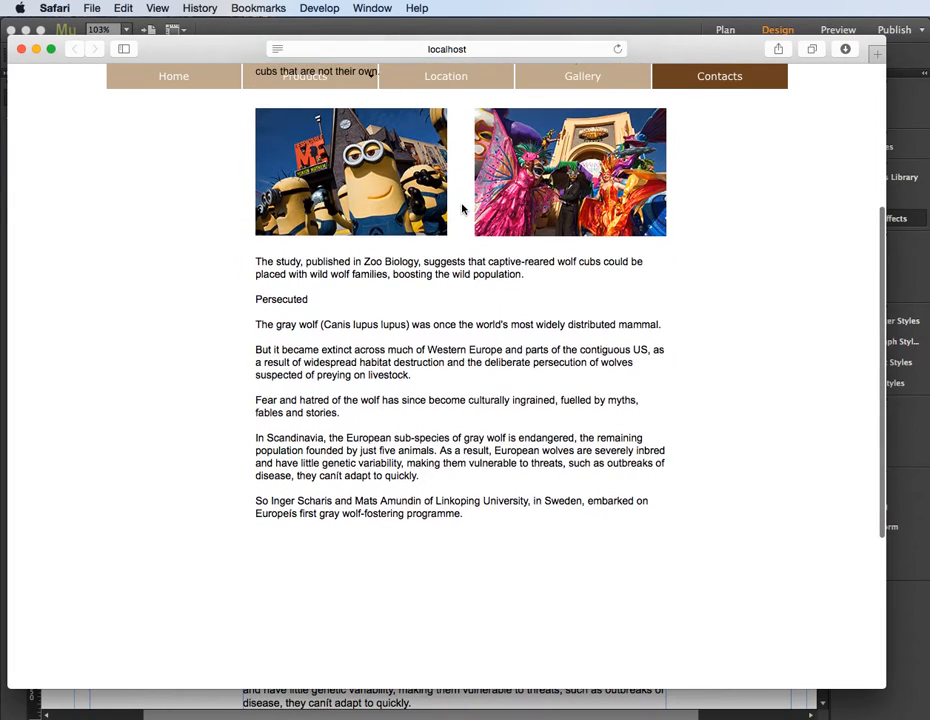
# - Scroll the preview page repeatedly between its top and lower text to compare the horizontal speeds of the two images
pyautogui.scroll(-3, 462, 208)
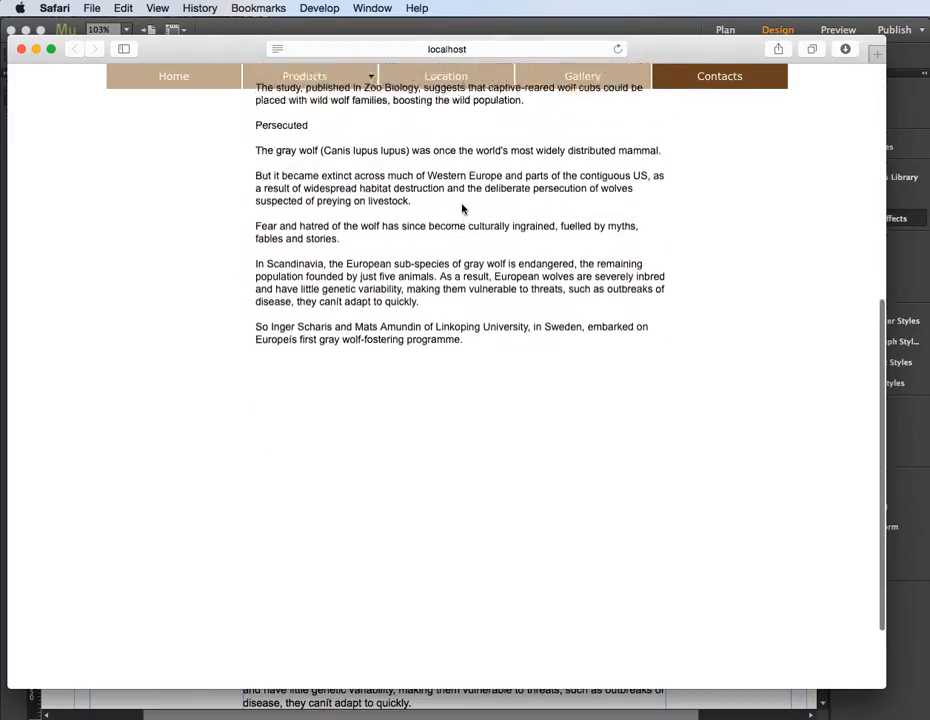
pyautogui.scroll(10, 462, 208)
pyautogui.scroll(-9, 462, 208)
pyautogui.scroll(10, 462, 208)
pyautogui.scroll(-8, 462, 208)
pyautogui.scroll(9, 462, 206)
pyautogui.scroll(-10, 462, 206)
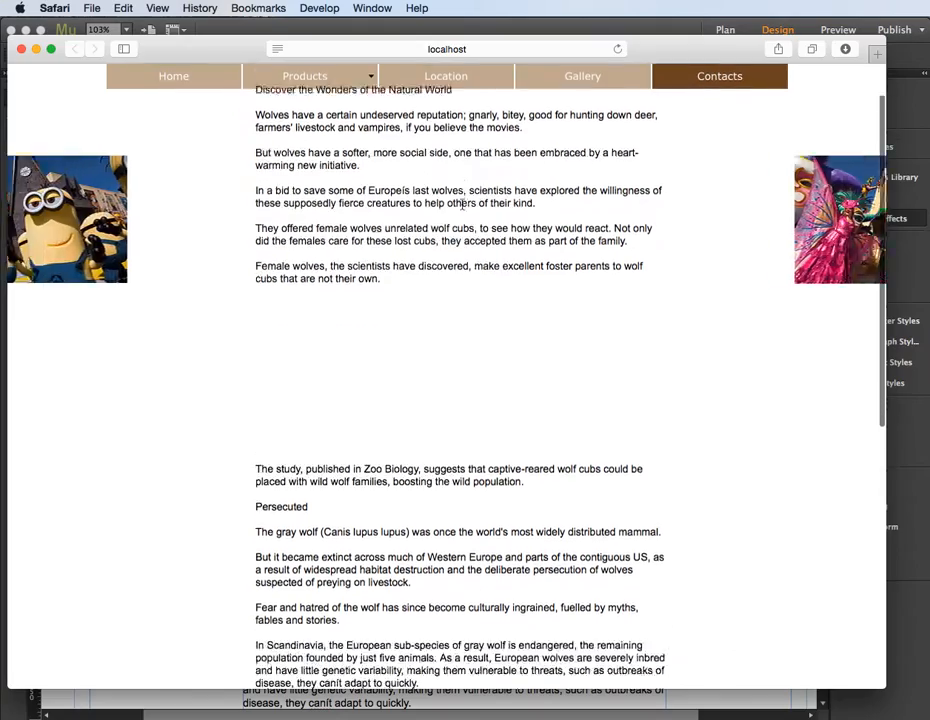
pyautogui.scroll(10, 462, 206)
pyautogui.scroll(-8, 462, 208)
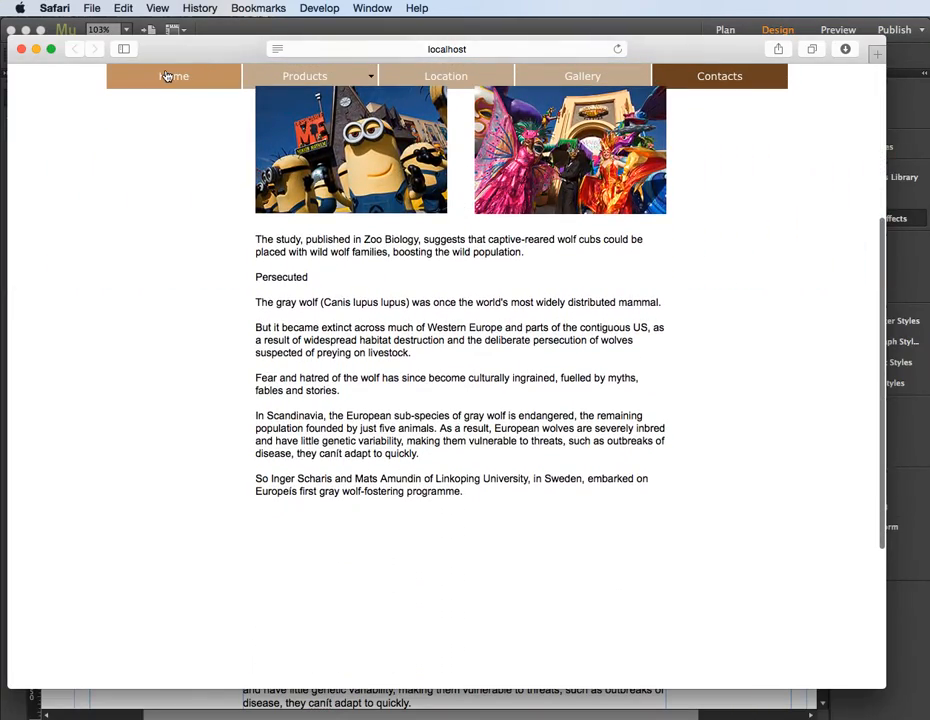
# - Switch back to Muse and set the costumed performers image's initial horizontal speed to 1
pyautogui.press('super+Tab')
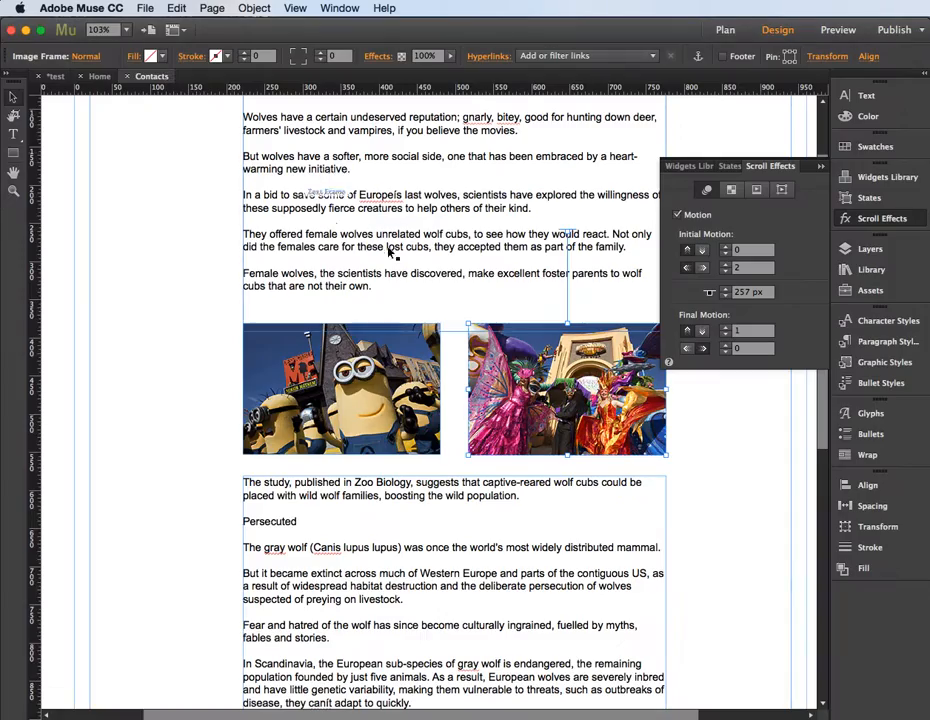
pyautogui.click(741, 269)
pyautogui.write('1')
pyautogui.press('Return')
# - Preview the page in the browser and compare how the two images approach their aligned positions at different horizontal speeds
pyautogui.press('super+alt+e')
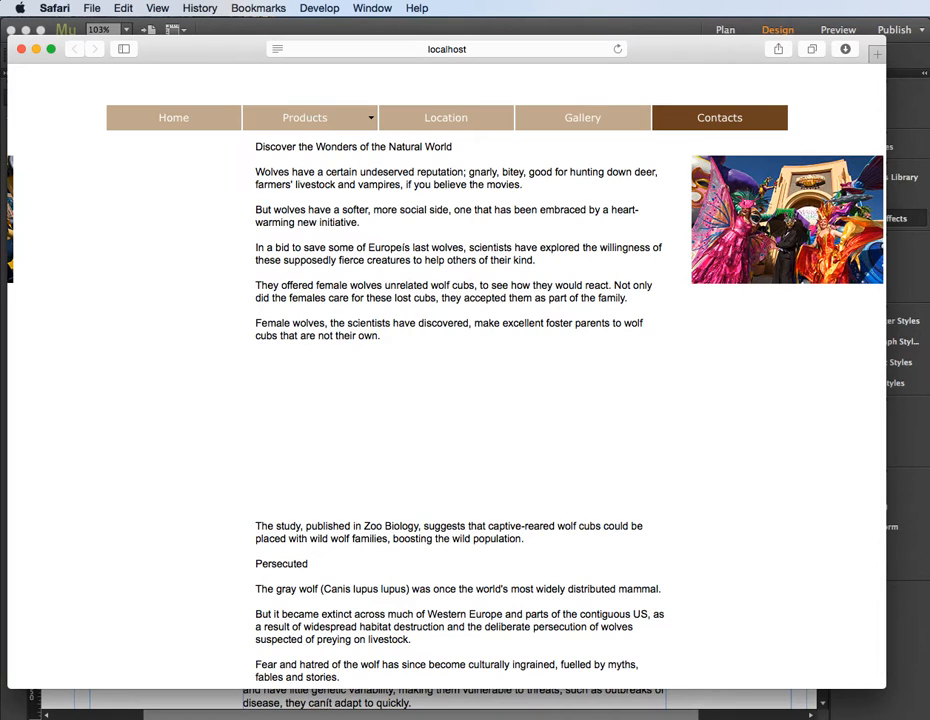
pyautogui.scroll(-3, 454, 413)
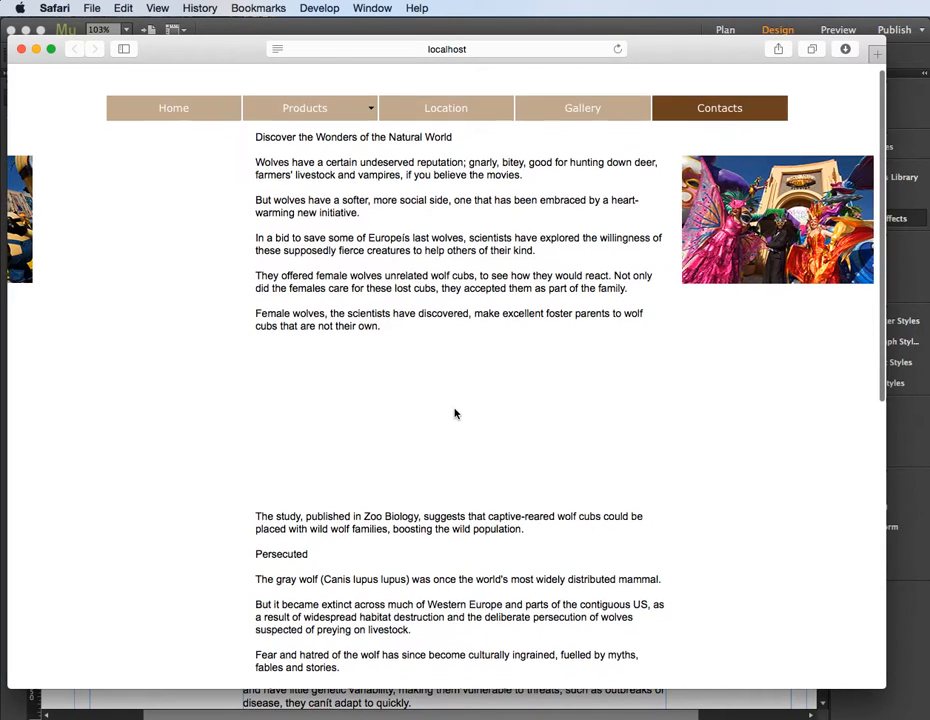
pyautogui.scroll(-3, 454, 412)
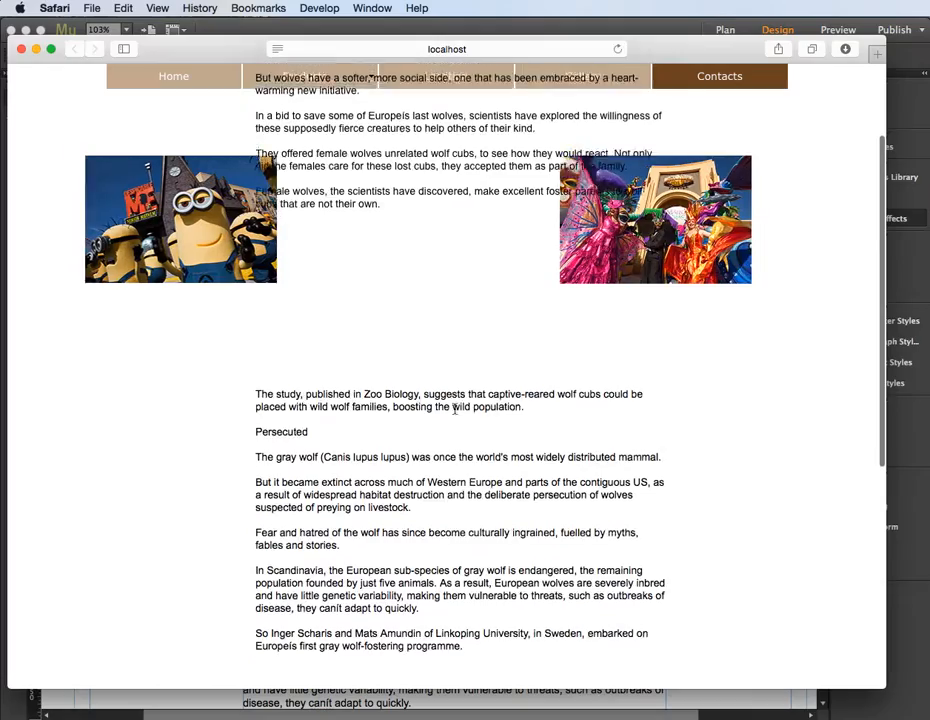
pyautogui.scroll(4, 455, 413)
pyautogui.scroll(-5, 455, 413)
pyautogui.scroll(3, 454, 413)
pyautogui.scroll(-3, 455, 413)
pyautogui.scroll(3, 455, 413)
pyautogui.scroll(-4, 455, 413)
pyautogui.scroll(4, 454, 413)
pyautogui.scroll(-6, 455, 413)
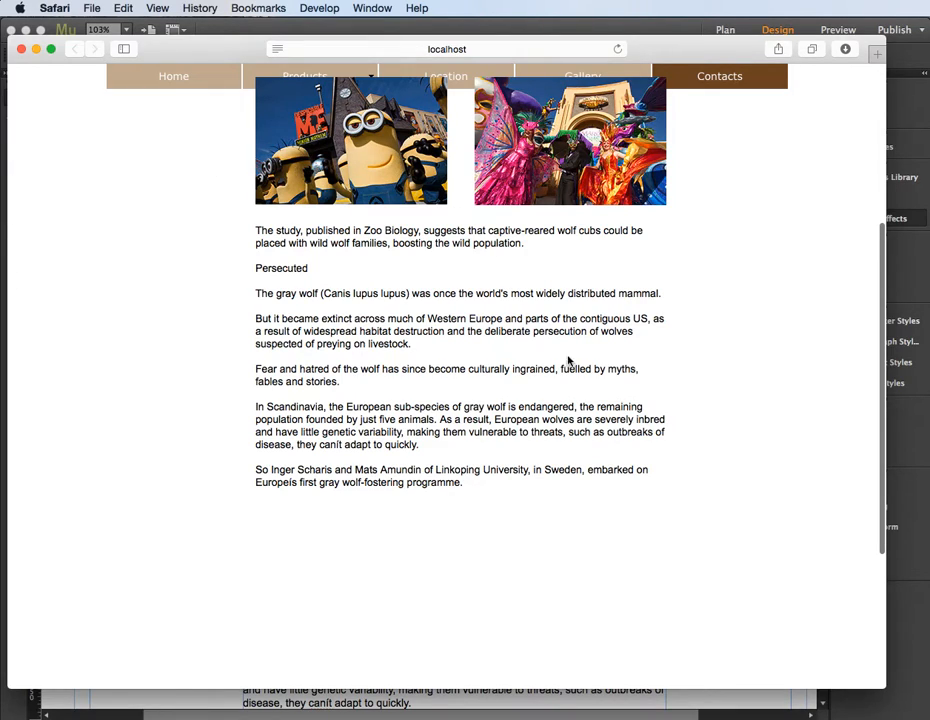
pyautogui.scroll(4, 512, 362)
pyautogui.scroll(-3, 512, 362)
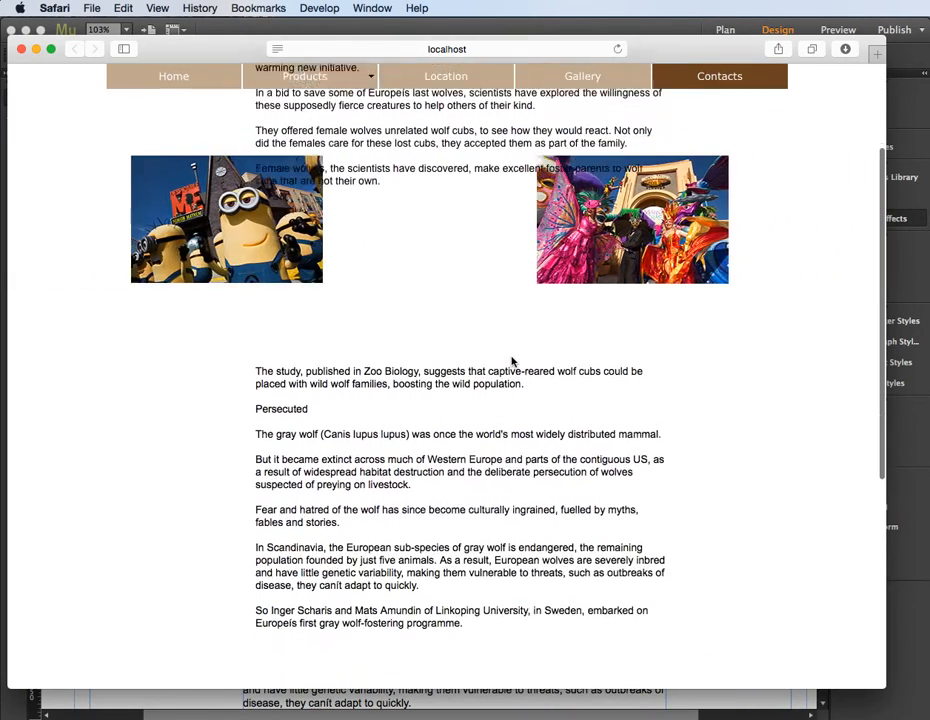
pyautogui.scroll(-4, 512, 362)
pyautogui.scroll(5, 512, 362)
pyautogui.scroll(-5, 512, 362)
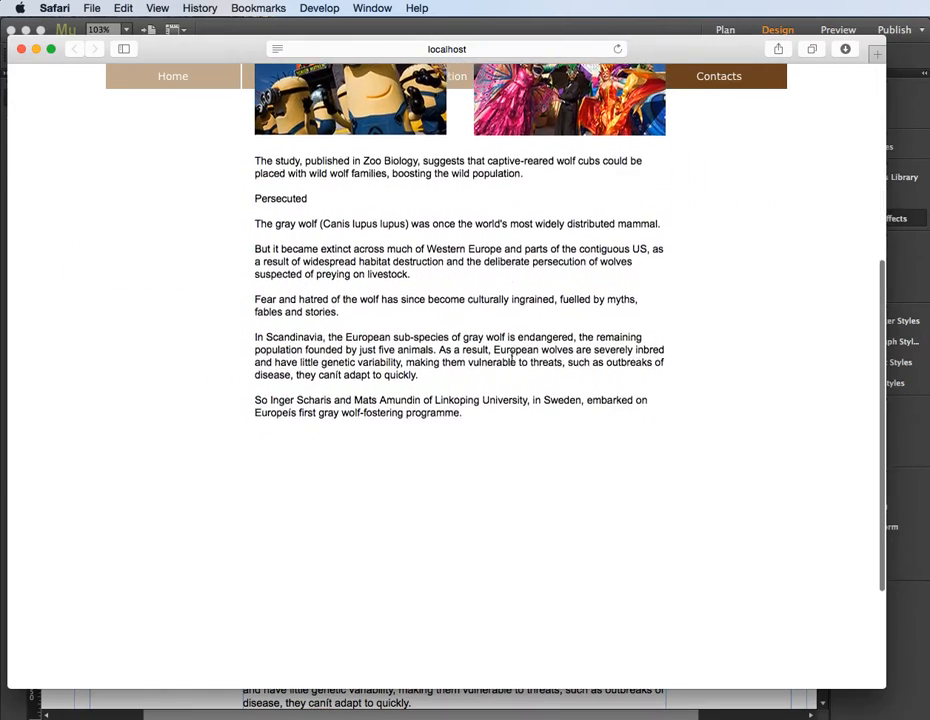
pyautogui.scroll(6, 512, 360)
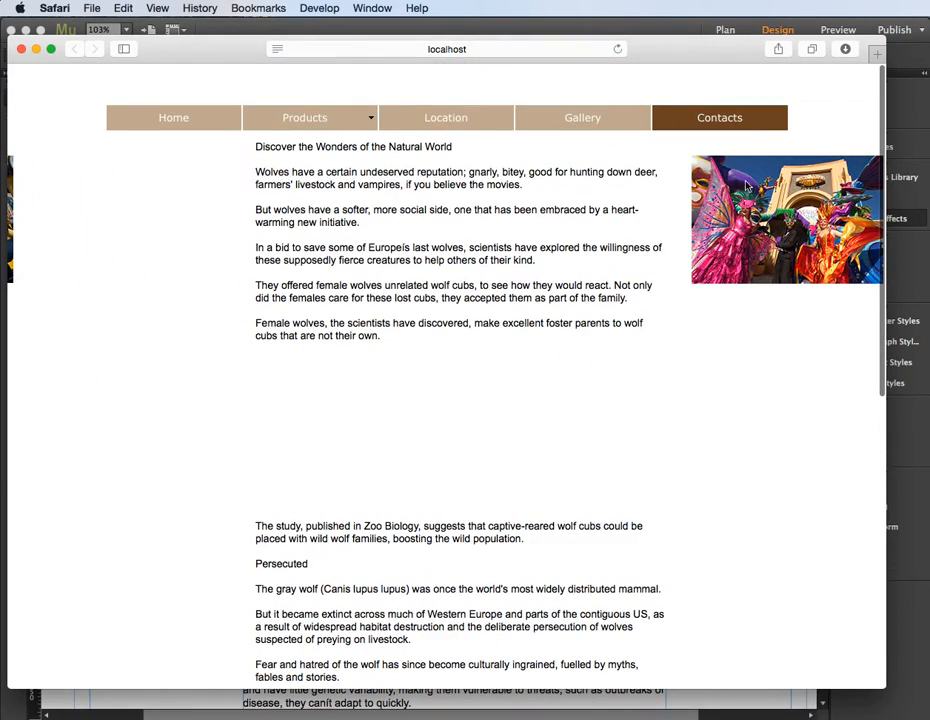
pyautogui.scroll(-6, 500, 420)
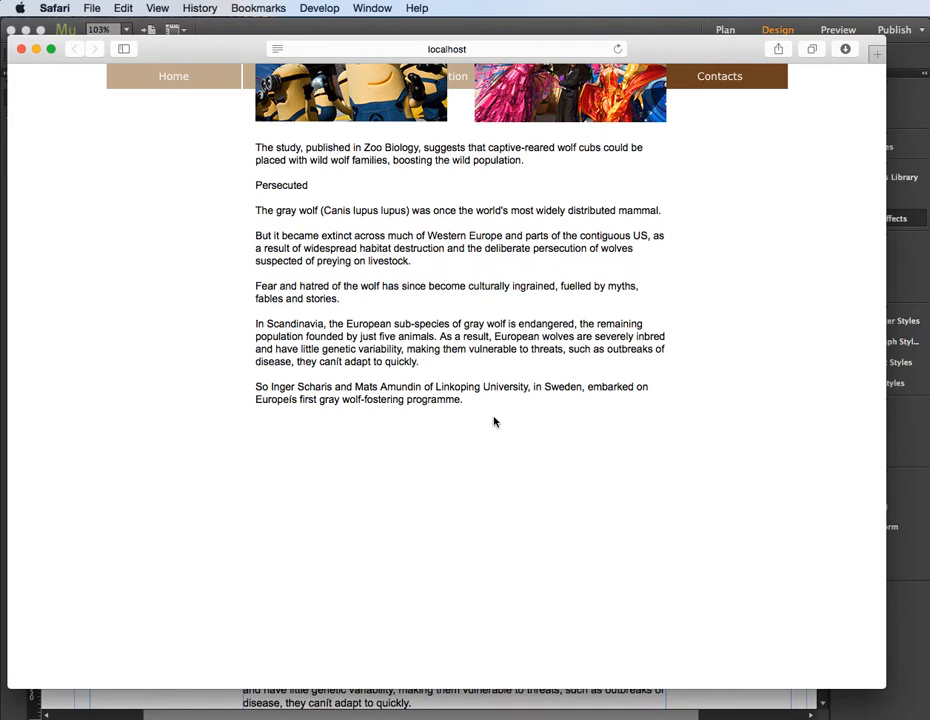
# - Close the browser preview and set the costumed performers image's initial horizontal speed back to 2
pyautogui.press('super+q')
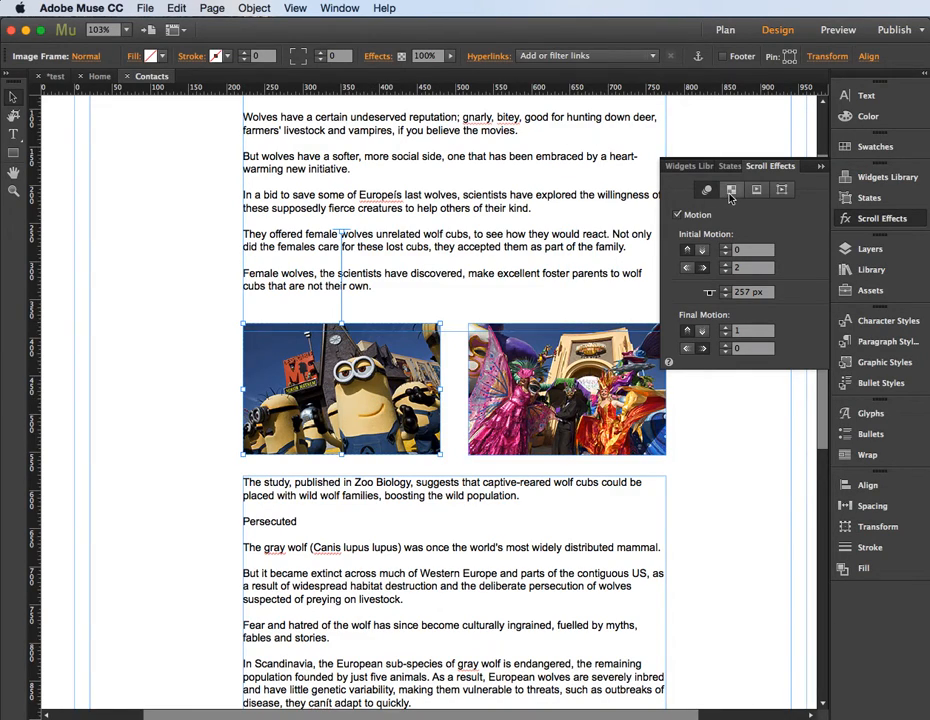
pyautogui.click(563, 365)
pyautogui.click(738, 270)
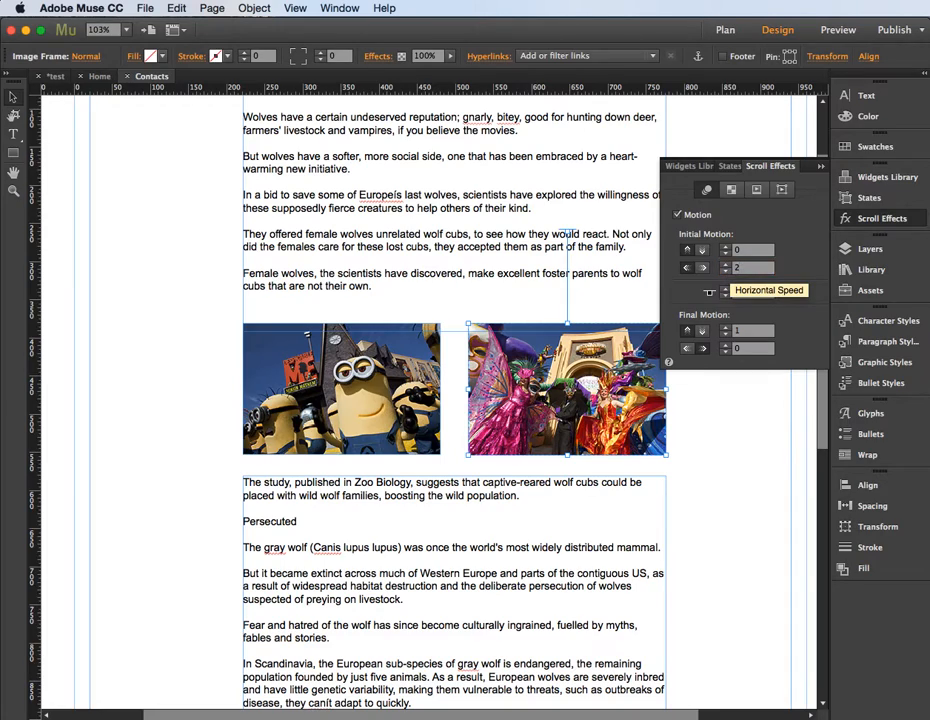
pyautogui.write('2')
pyautogui.press('Return')
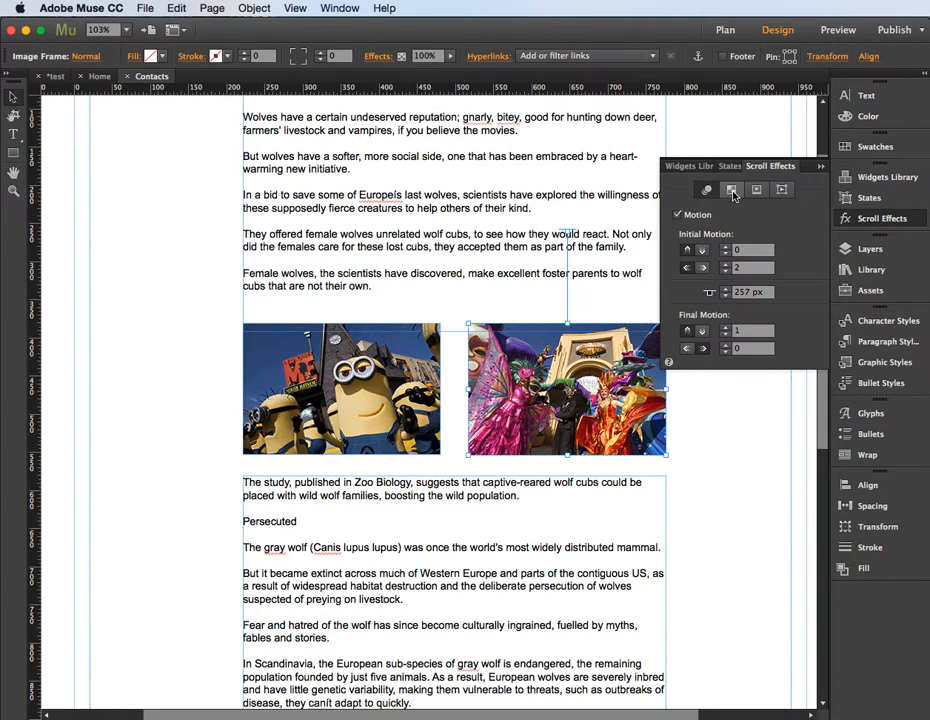
# - Enable the Opacity scroll effect on the costumed performers image and on the Minions image
pyautogui.click(733, 191)
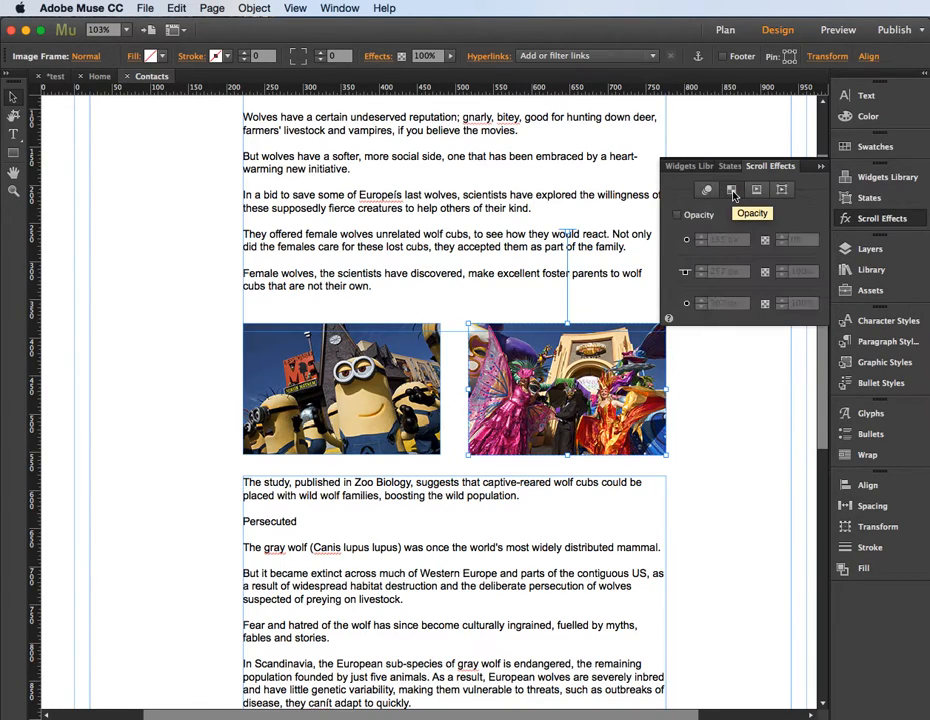
pyautogui.click(678, 217)
pyautogui.click(380, 360)
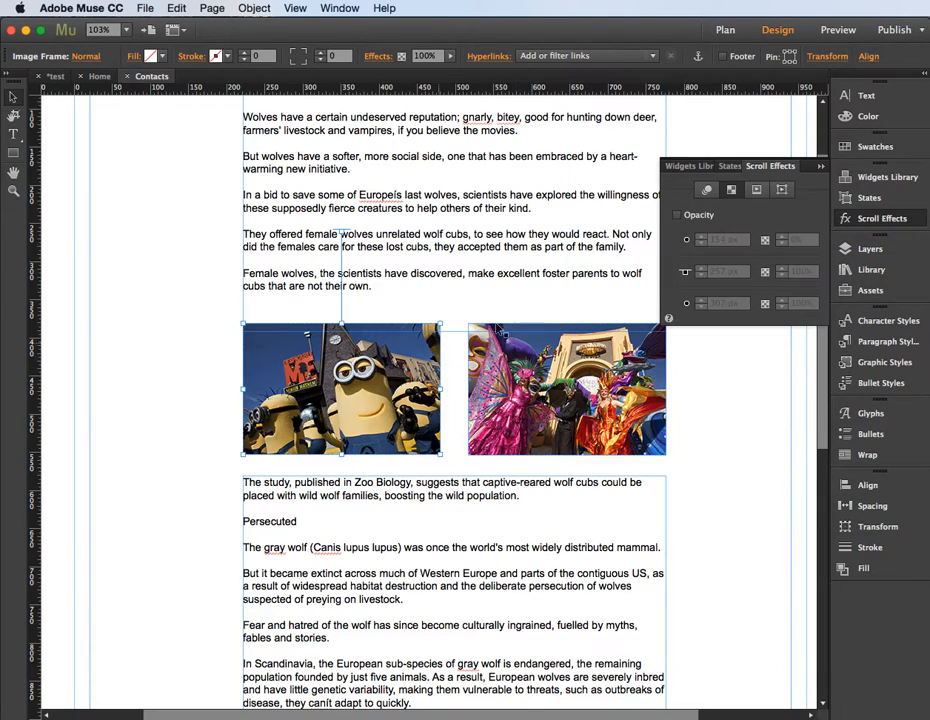
pyautogui.click(677, 215)
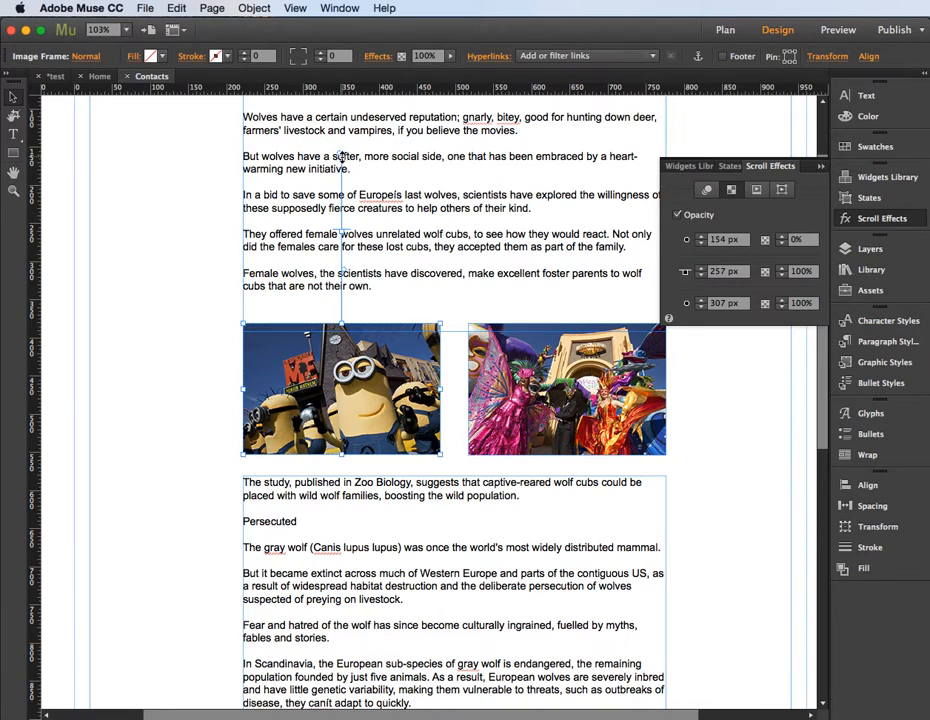
# - Examine the fade positions, key positions and opacity values of both images along their scroll guides on the page
pyautogui.click(565, 396)
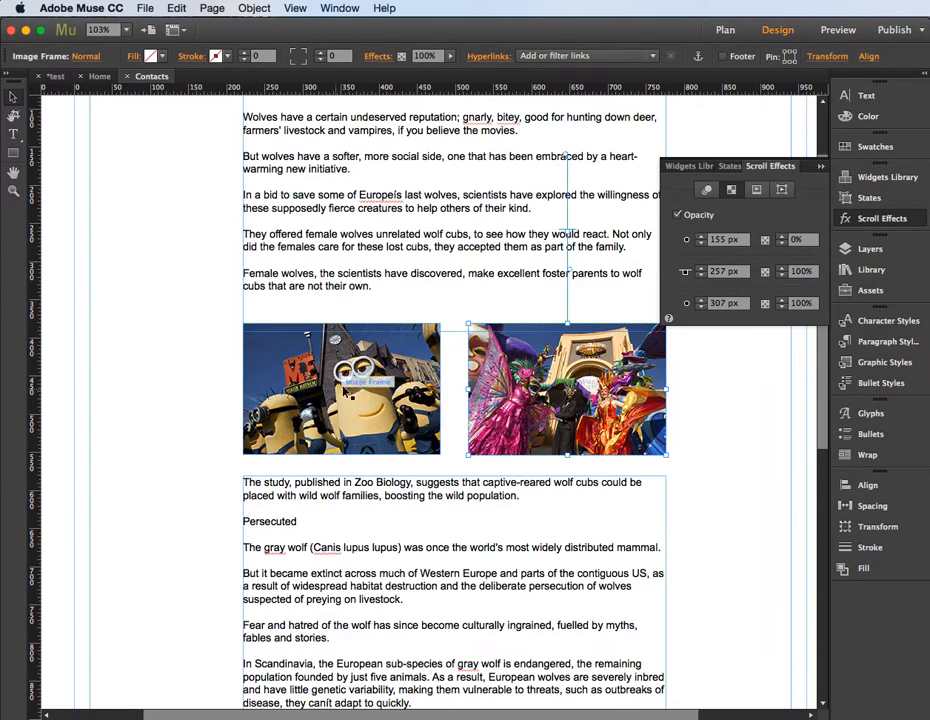
pyautogui.click(376, 385)
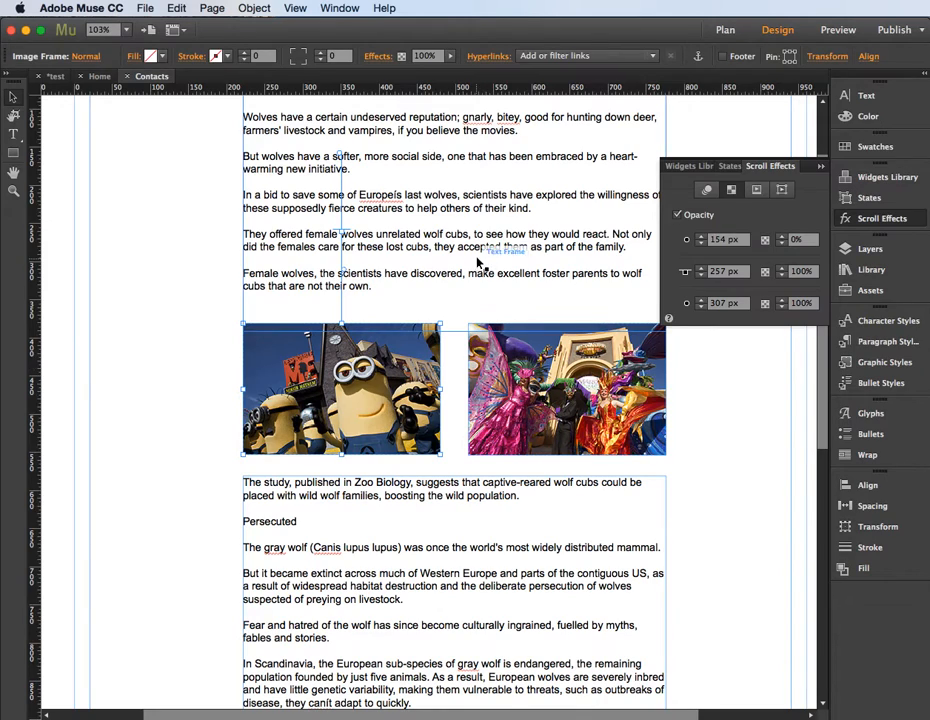
pyautogui.scroll(-2, 492, 258)
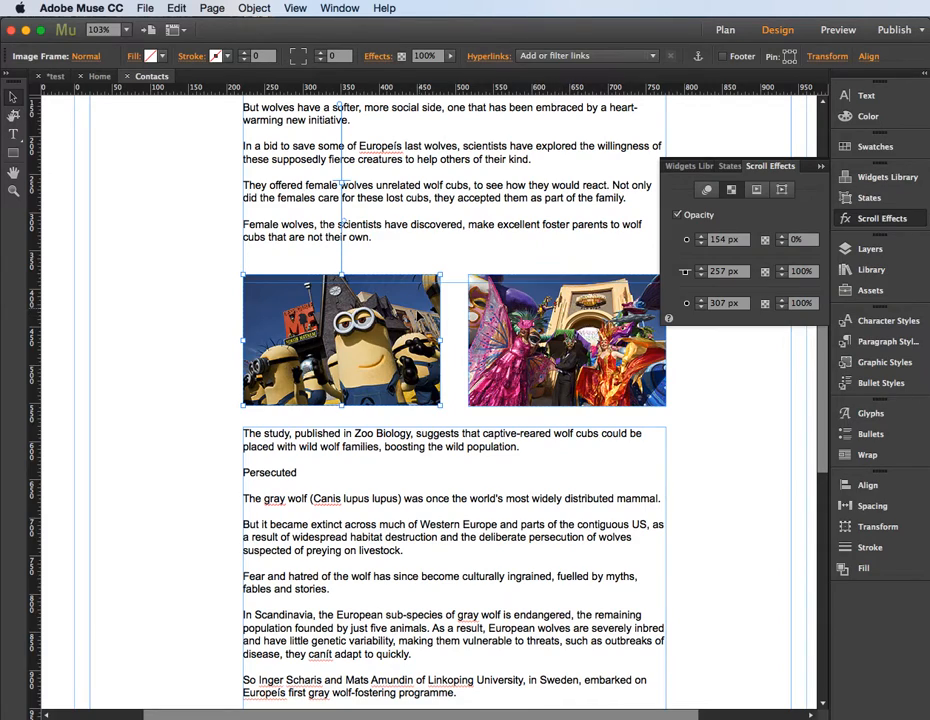
pyautogui.scroll(-1, 416, 316)
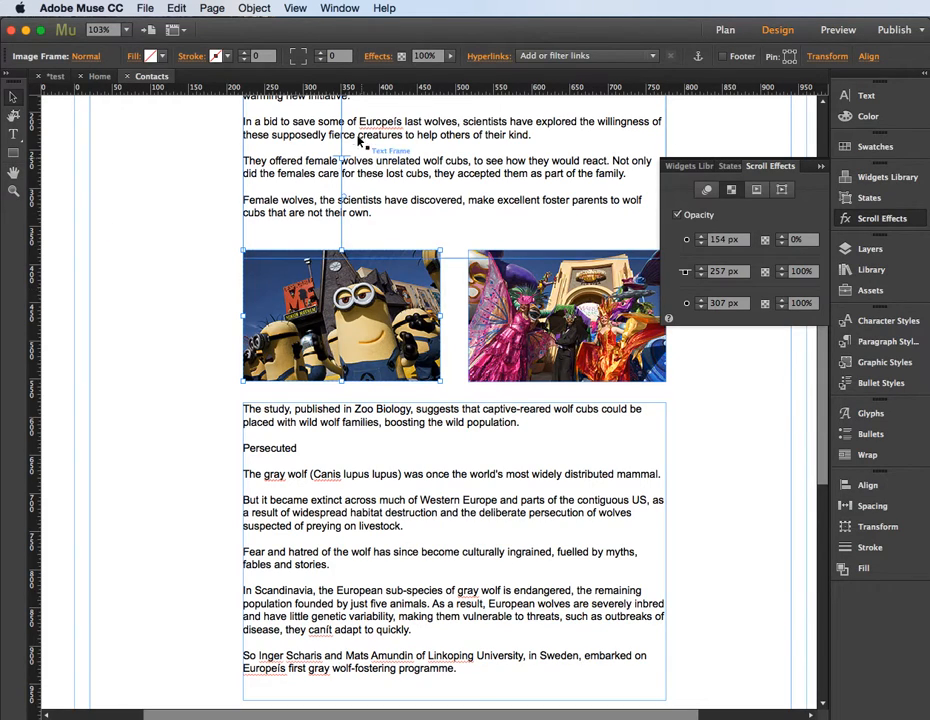
pyautogui.scroll(2, 596, 280)
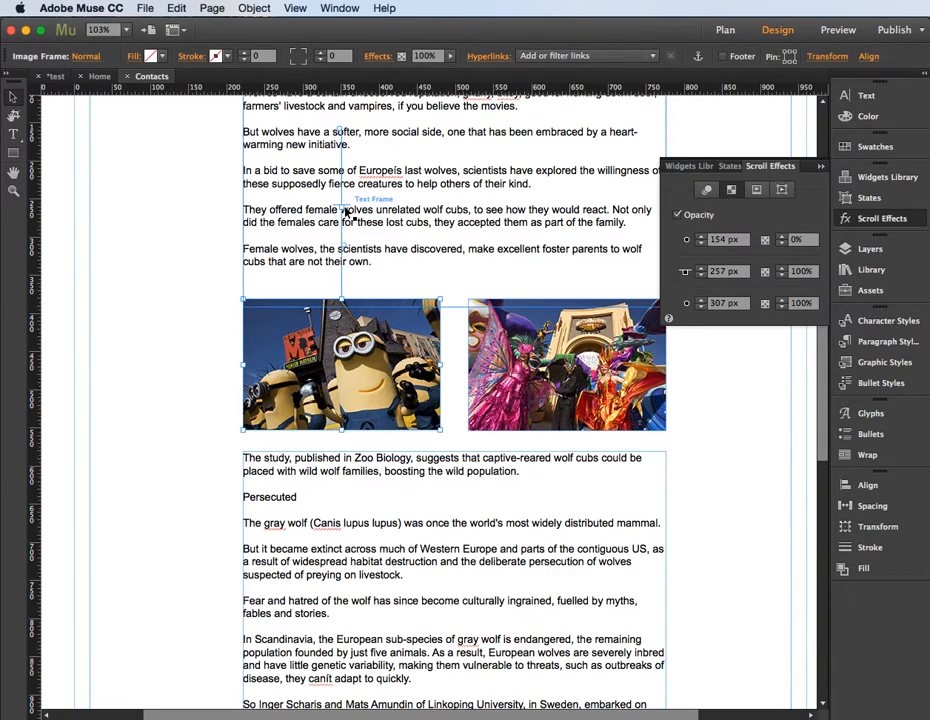
pyautogui.scroll(2, 360, 147)
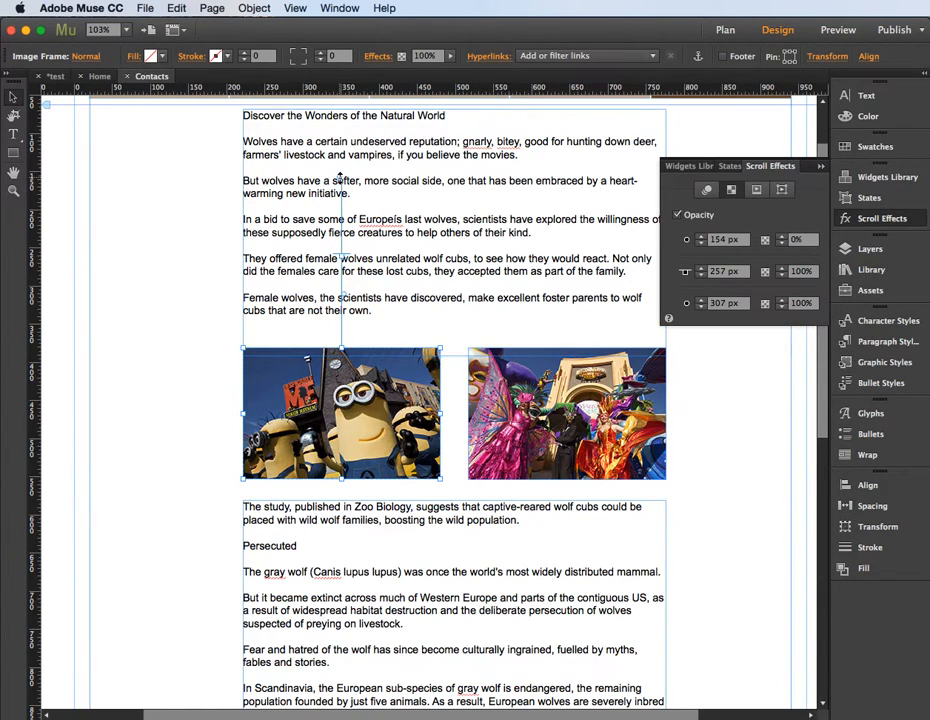
pyautogui.moveTo(340, 178)
pyautogui.mouseDown()
pyautogui.moveTo(337, 230)
pyautogui.moveTo(337, 173)
pyautogui.mouseUp()
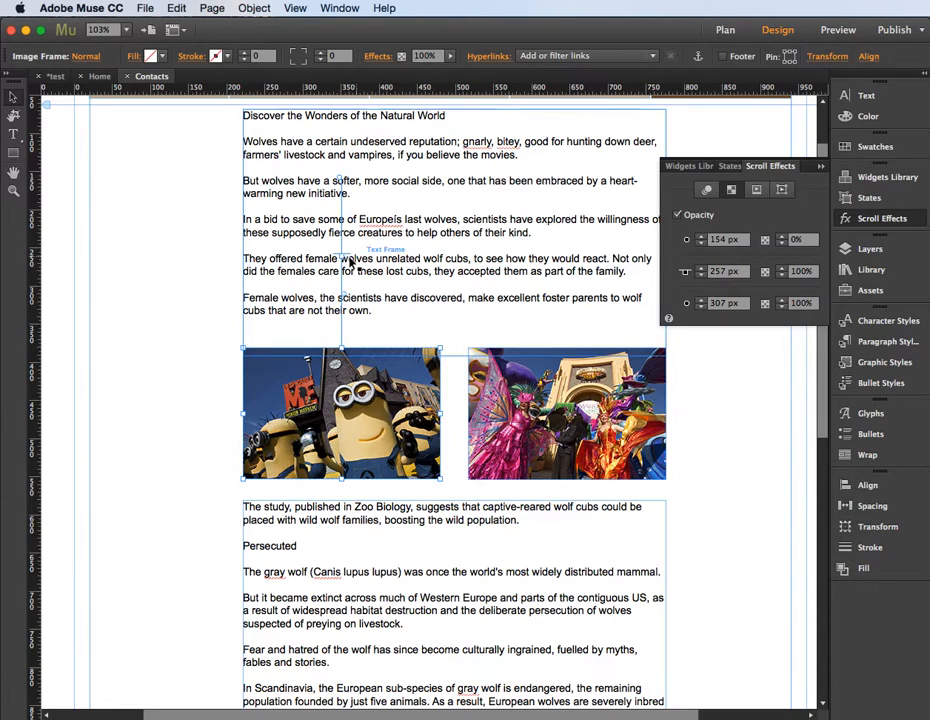
pyautogui.click(557, 439)
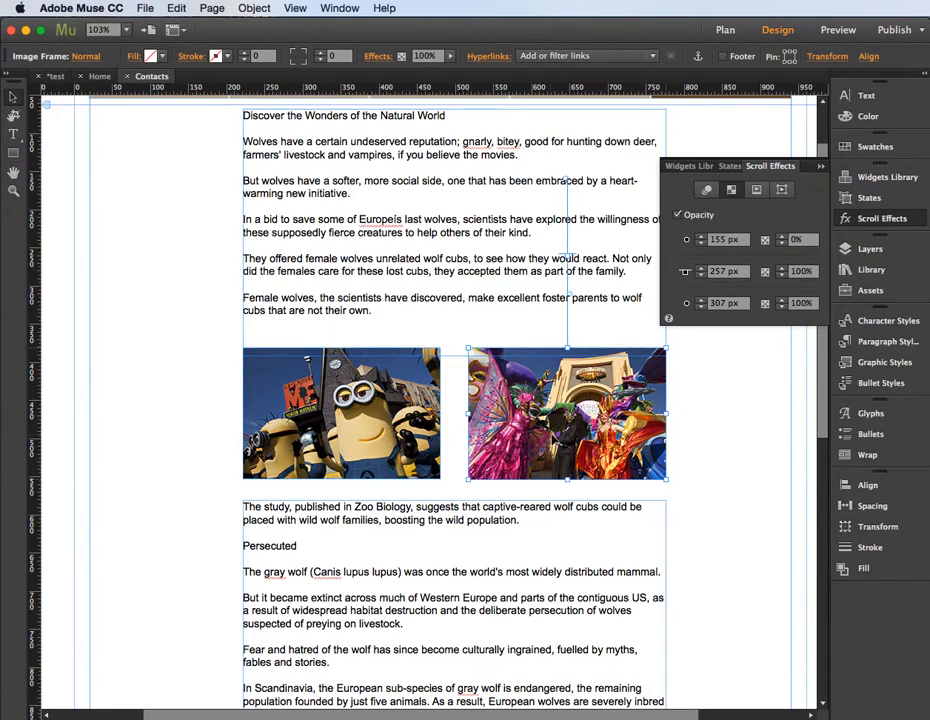
pyautogui.click(349, 362)
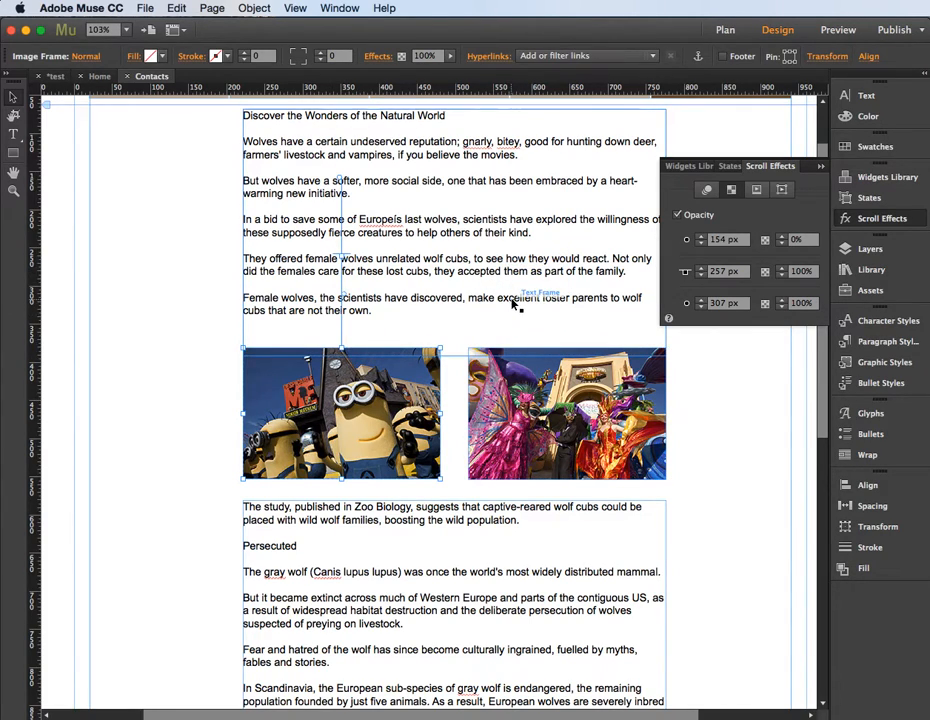
# - Preview the page in the browser and examine how both images fade in while sliding toward their positions
pyautogui.press('super+shift+e')
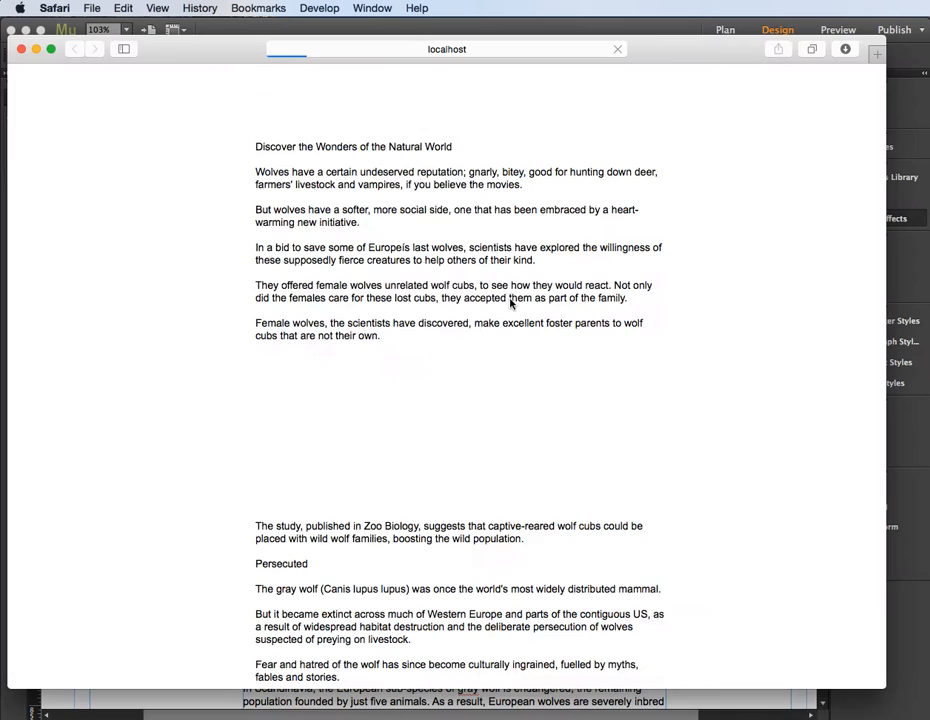
pyautogui.scroll(-3, 508, 303)
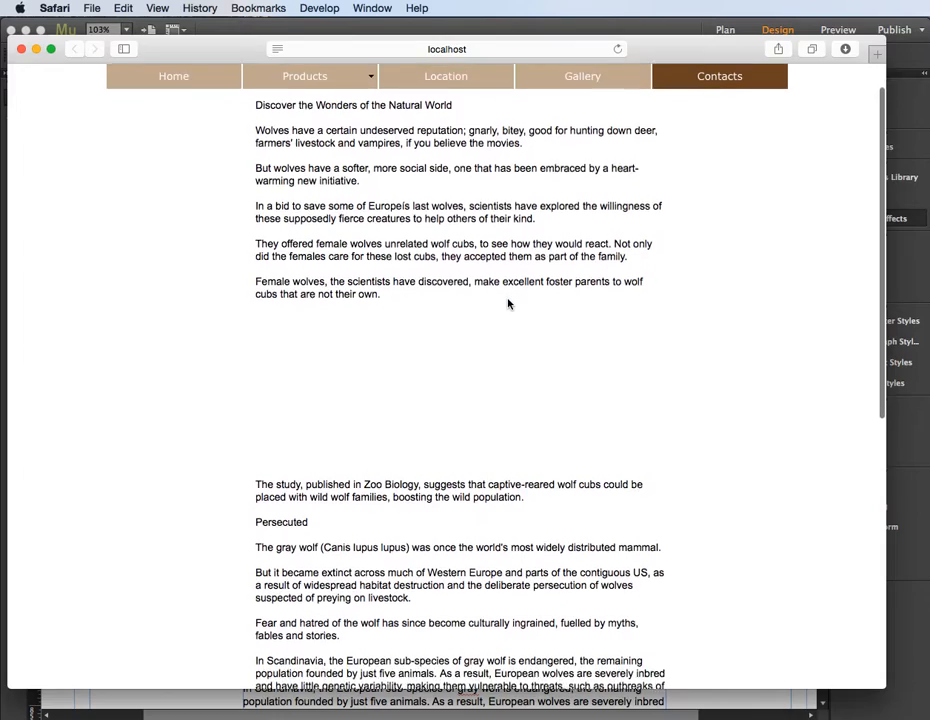
pyautogui.scroll(-2, 508, 303)
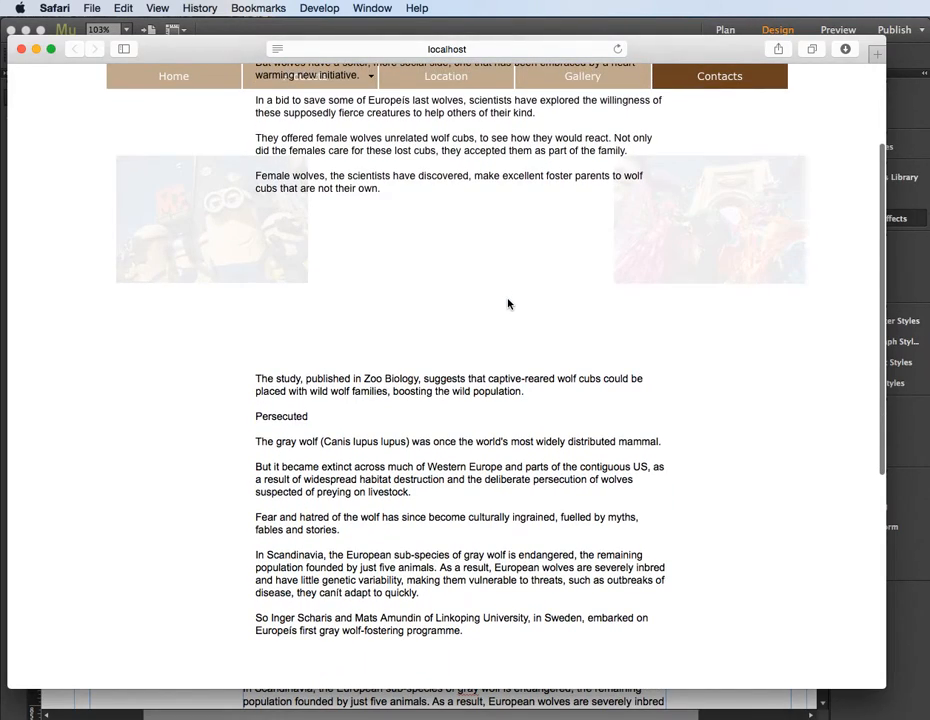
pyautogui.scroll(1, 508, 303)
pyautogui.scroll(-1, 508, 303)
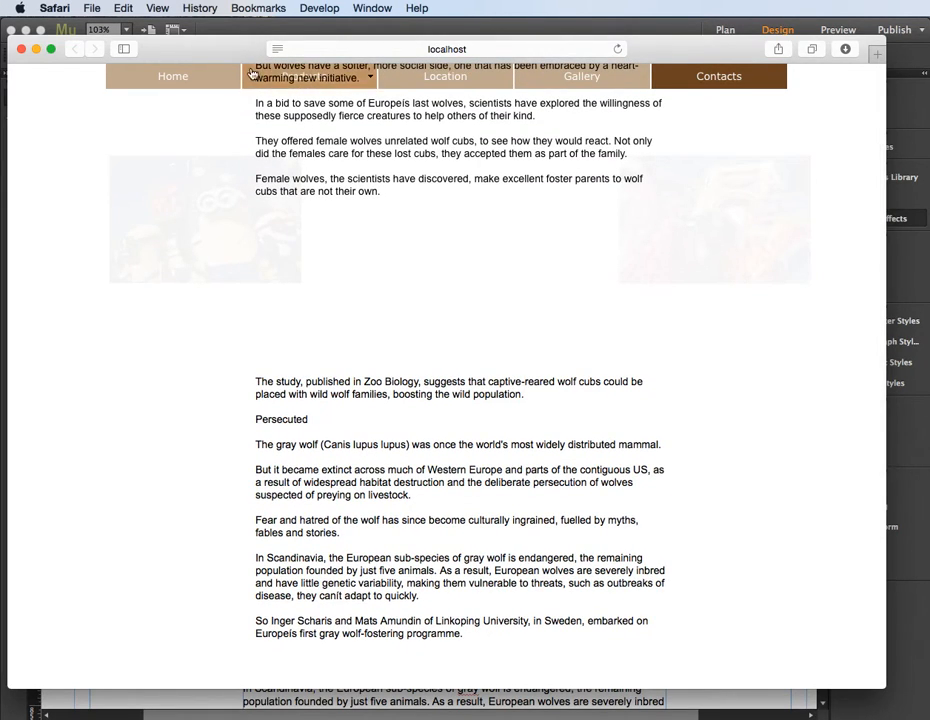
pyautogui.scroll(1, 367, 126)
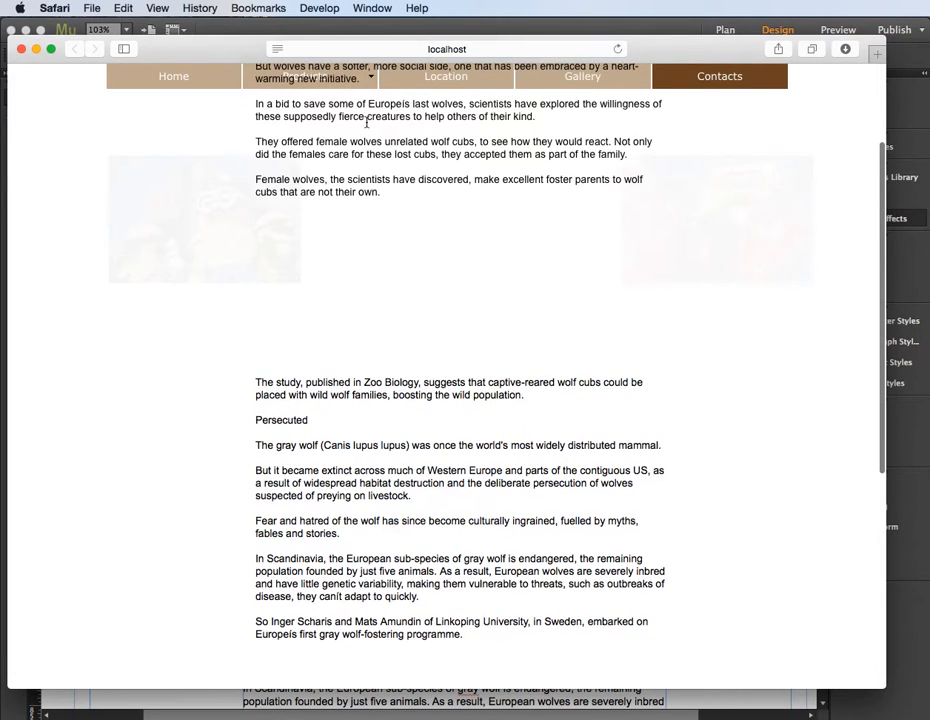
pyautogui.scroll(1, 367, 124)
pyautogui.scroll(-1, 368, 126)
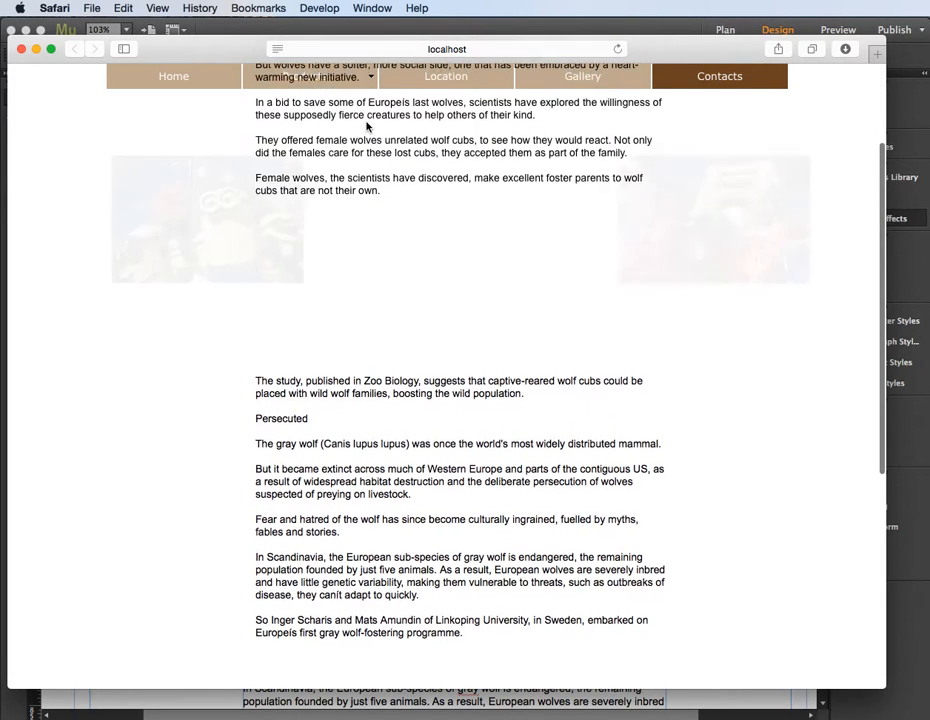
pyautogui.scroll(-2, 367, 126)
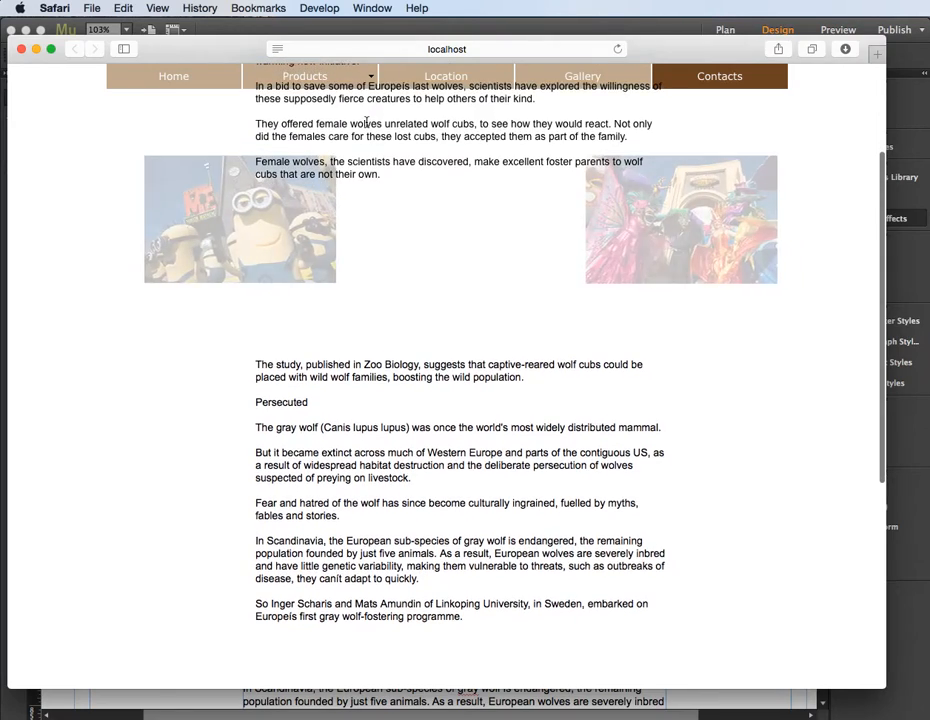
pyautogui.scroll(-1, 367, 123)
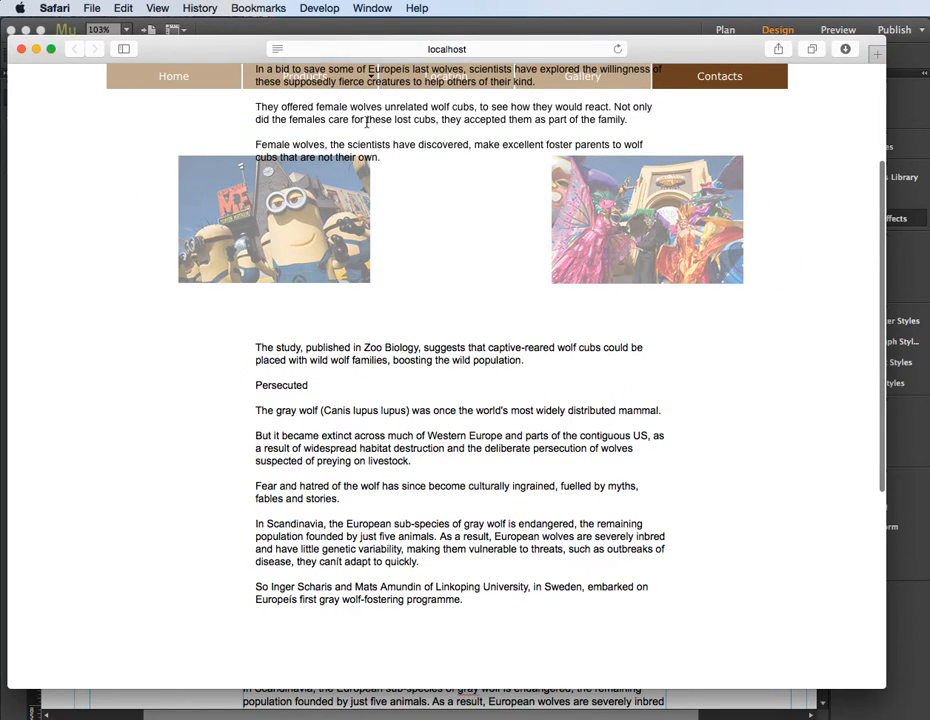
# - Examine in the browser preview how both images slide and fade as the Contacts page scrolls back and forth
pyautogui.scroll(-3, 367, 122)
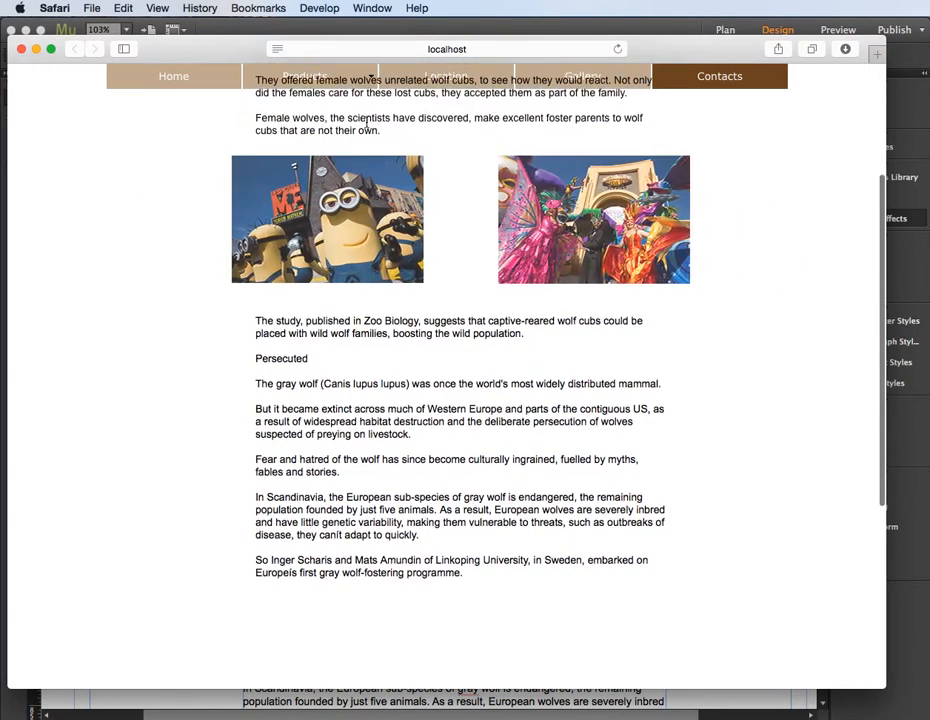
pyautogui.scroll(-3, 367, 122)
pyautogui.scroll(2, 367, 122)
pyautogui.scroll(-1, 367, 123)
pyautogui.scroll(2, 367, 123)
pyautogui.scroll(-1, 367, 123)
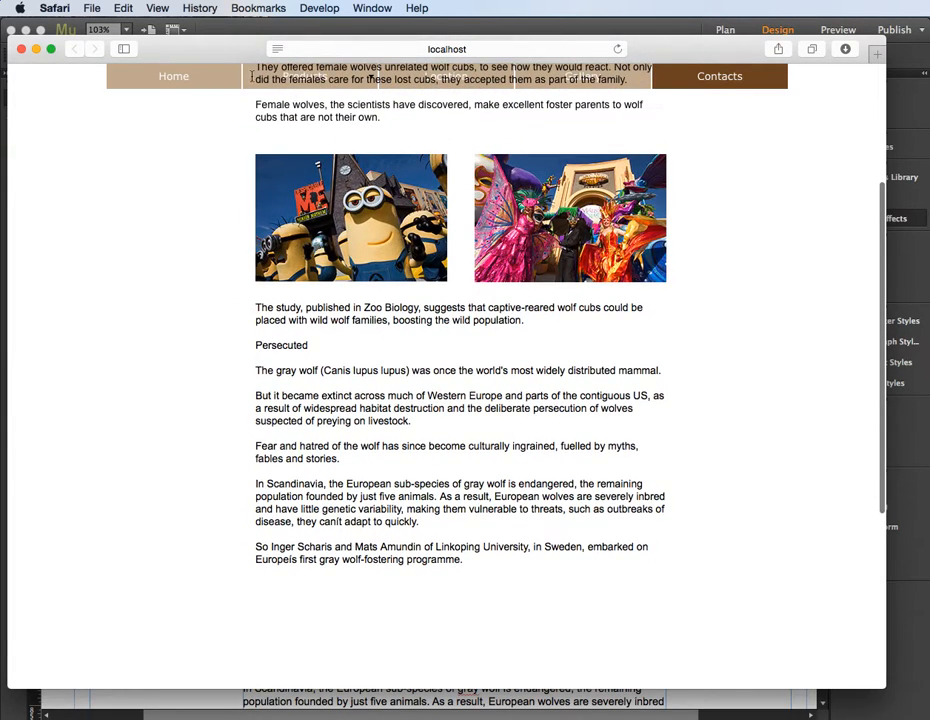
pyautogui.scroll(3, 285, 115)
pyautogui.scroll(-4, 291, 112)
pyautogui.scroll(-3, 291, 112)
pyautogui.scroll(10, 291, 114)
pyautogui.moveTo(291, 116)
pyautogui.scroll(-6, 291, 115)
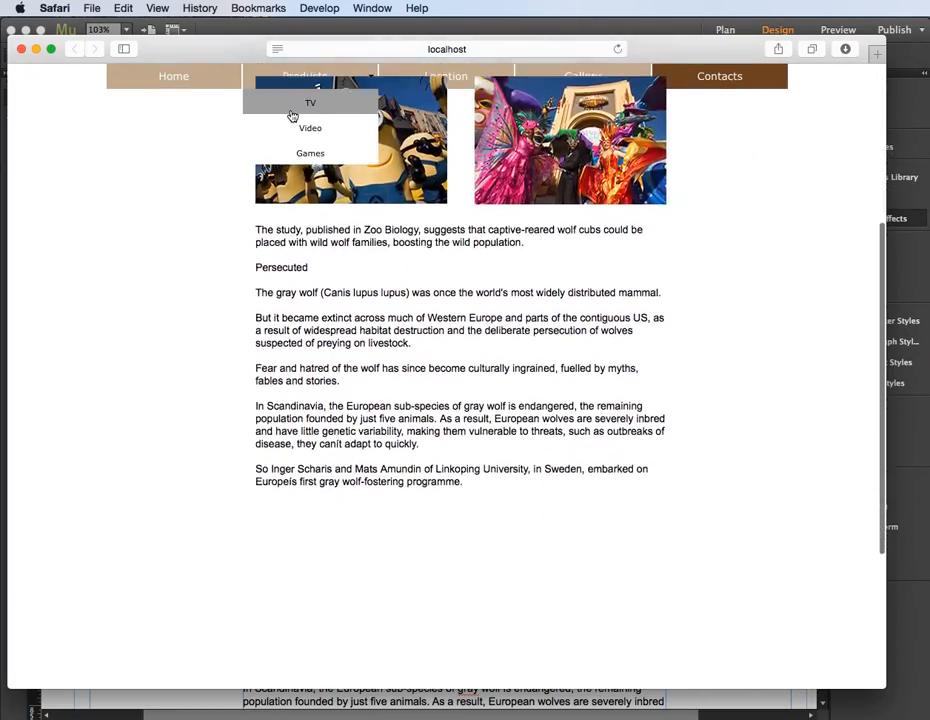
pyautogui.scroll(5, 292, 116)
pyautogui.scroll(1, 292, 116)
pyautogui.scroll(-8, 552, 218)
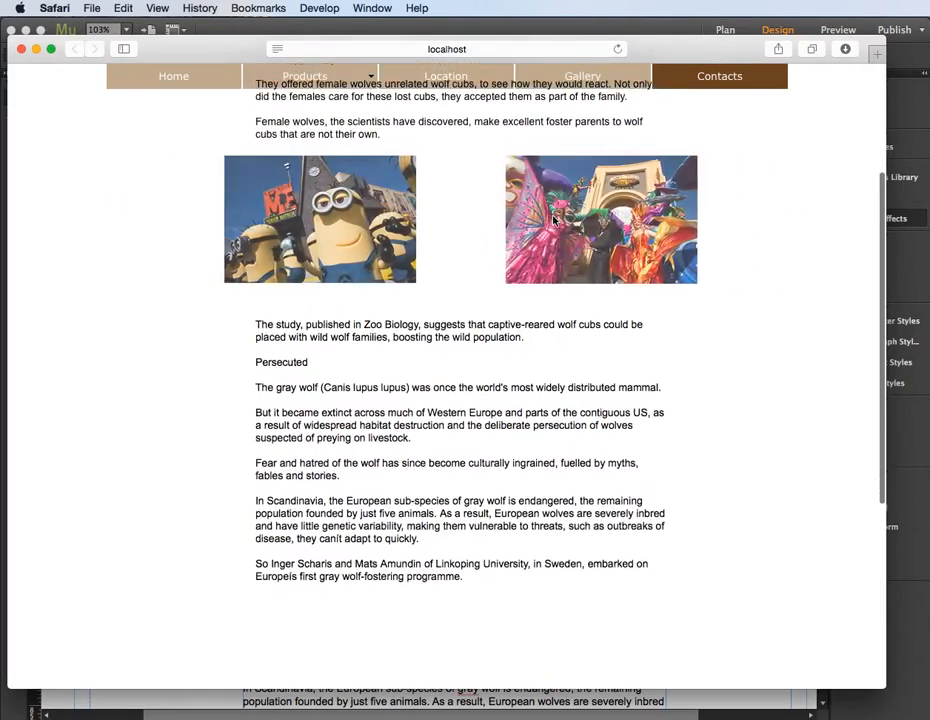
pyautogui.scroll(-2, 554, 221)
# - Switch back to Adobe Muse and set the final fade opacity to 50% on the Minions image and on the costumed performers image
pyautogui.press('super+Tab')
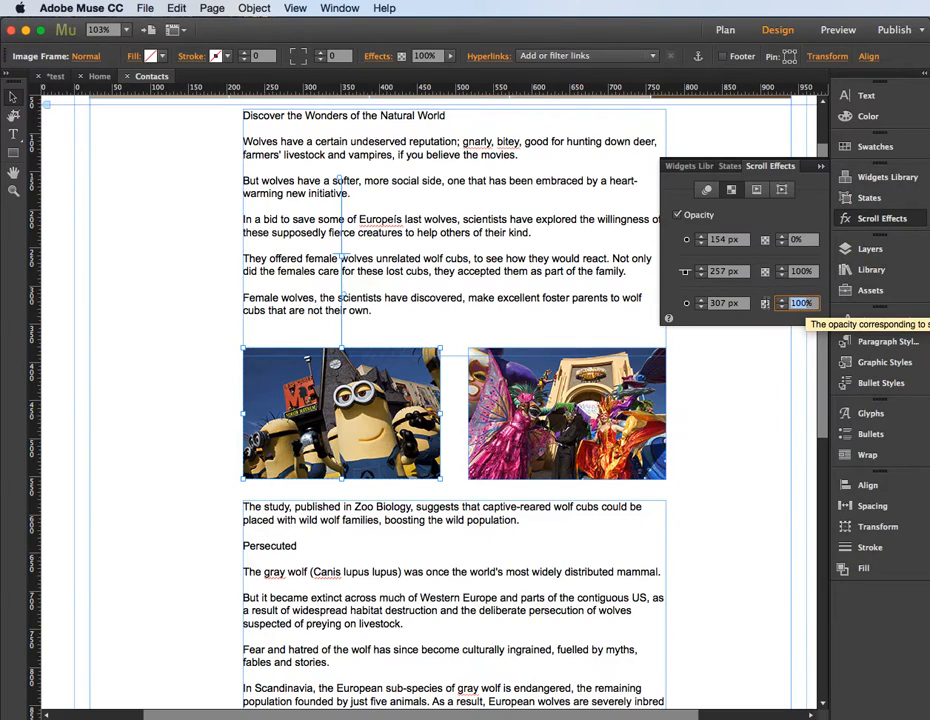
pyautogui.write('50')
pyautogui.click(593, 395)
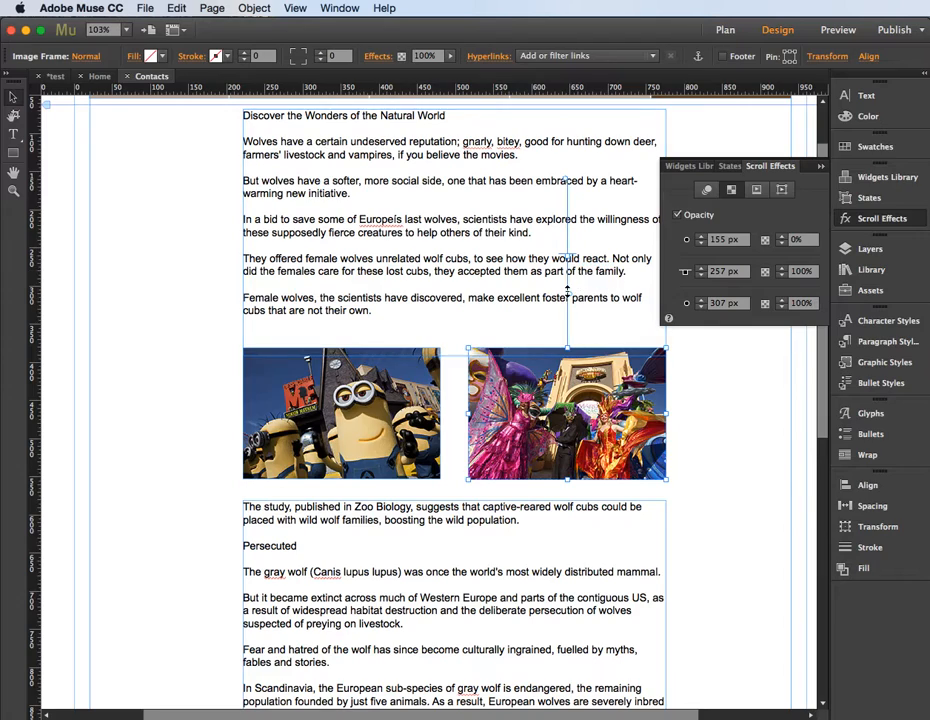
pyautogui.click(793, 305)
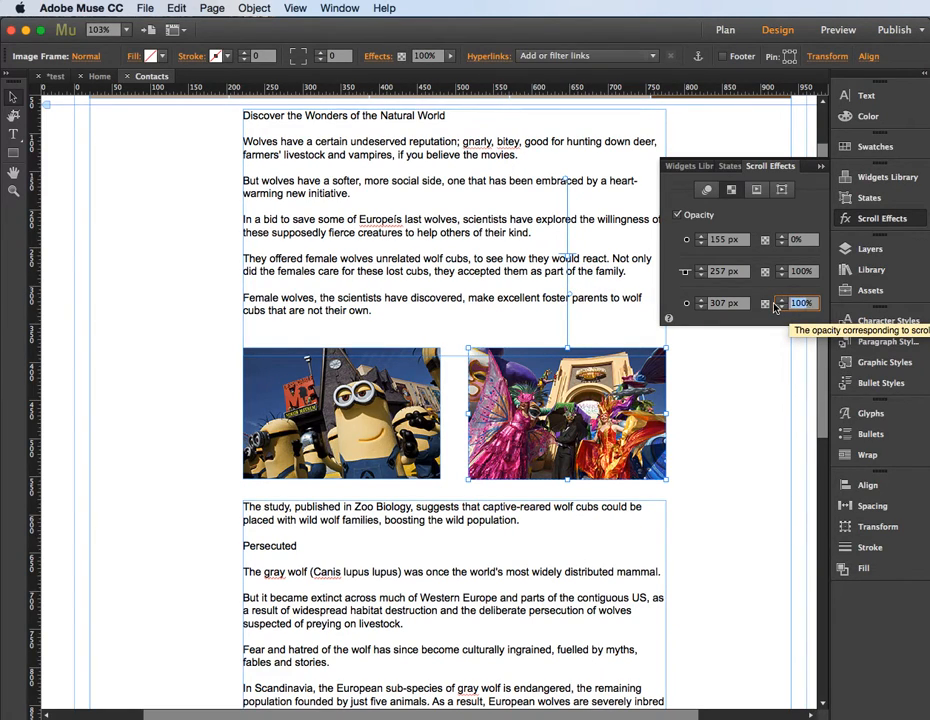
pyautogui.write('5')
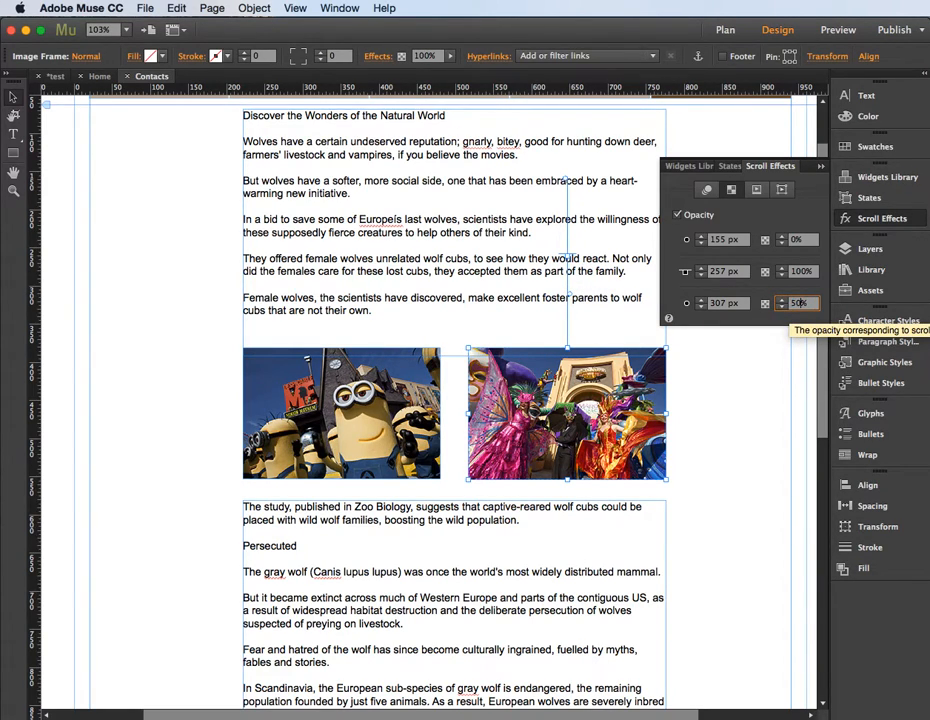
pyautogui.click(451, 374)
pyautogui.click(551, 398)
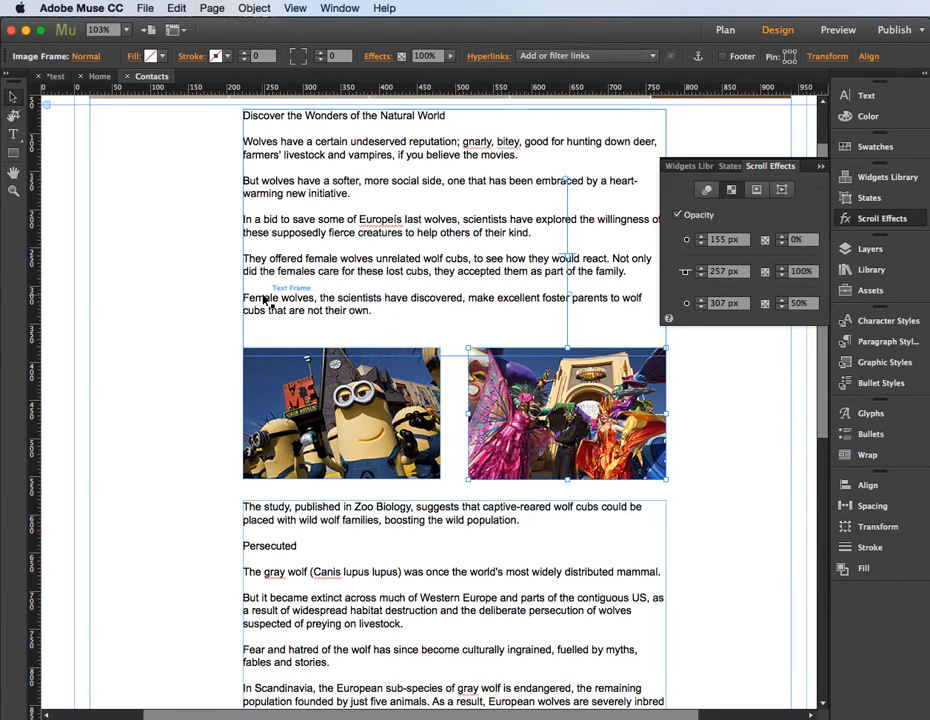
pyautogui.click(347, 410)
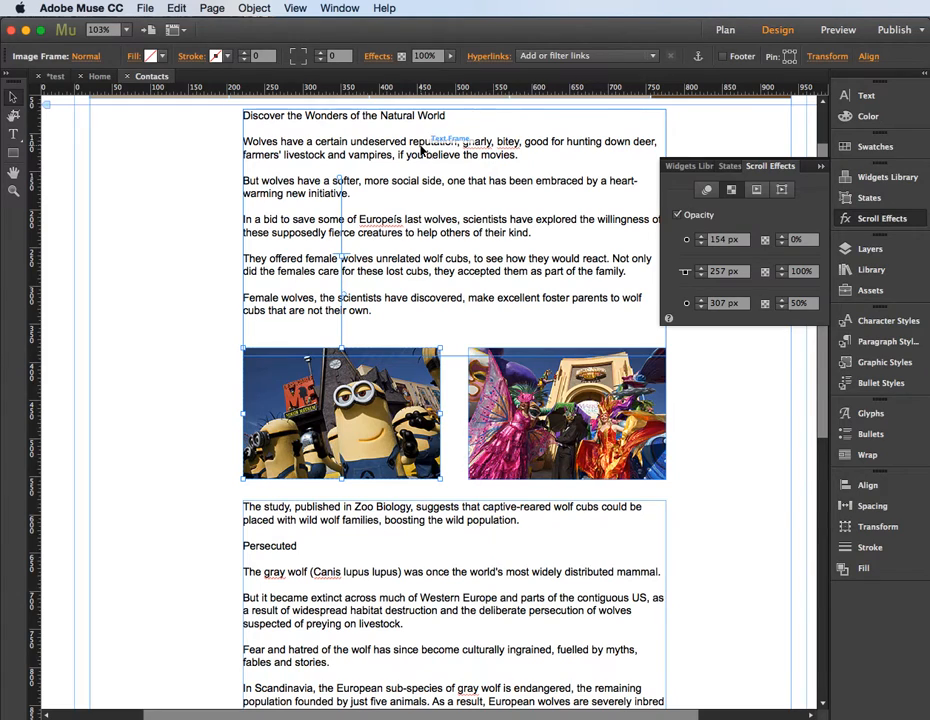
# - Preview the page in the browser and examine how both images fade in, reach their key position and fade as they scroll away
pyautogui.press('shift+super+e')
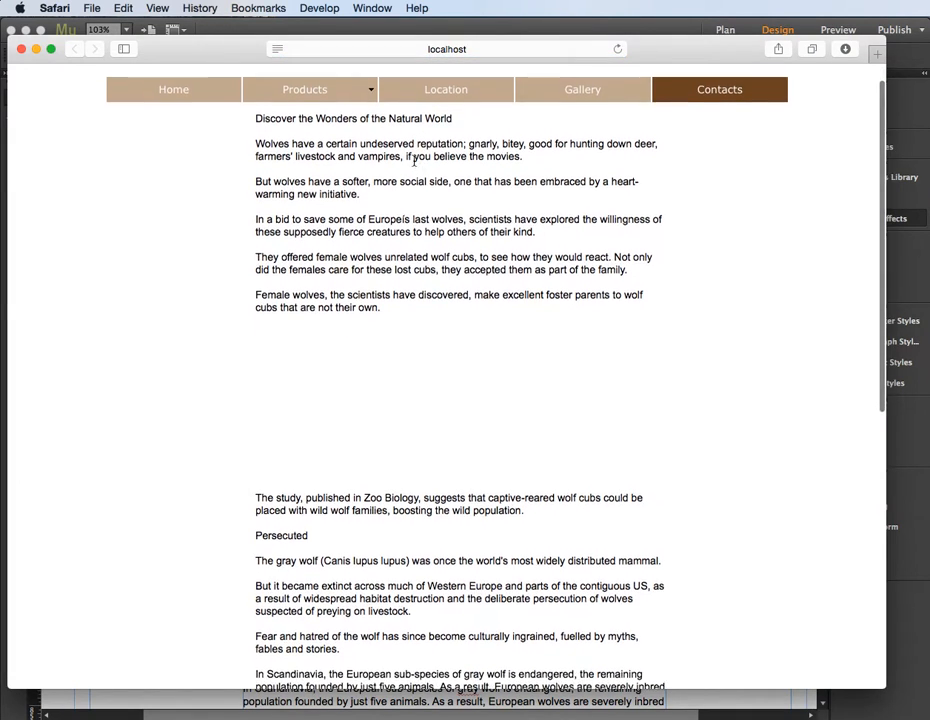
pyautogui.scroll(-5, 414, 160)
pyautogui.scroll(-2, 414, 160)
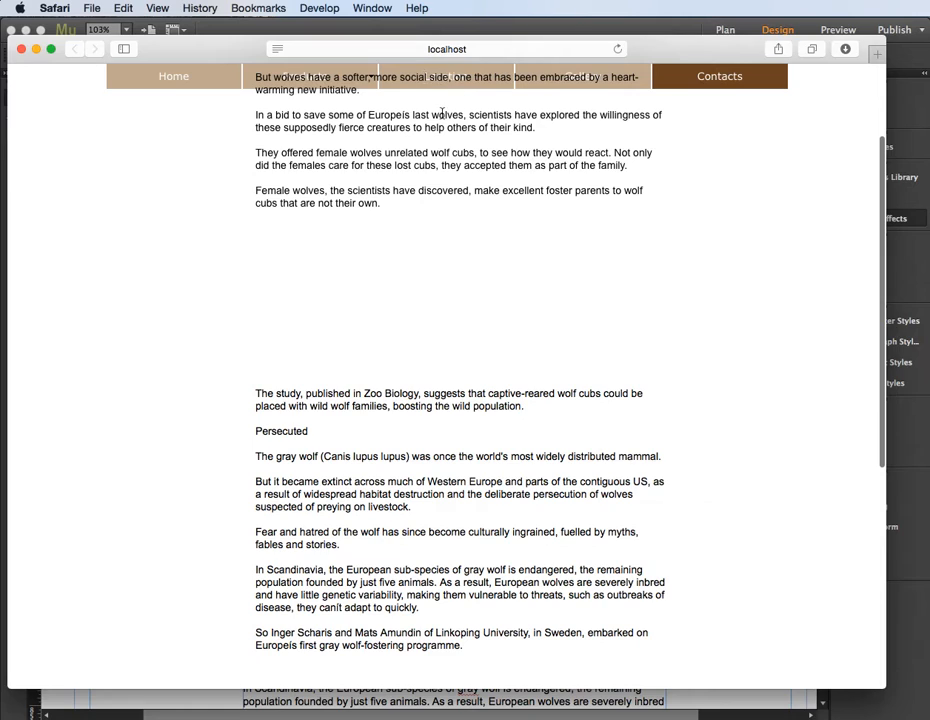
pyautogui.scroll(-1, 441, 114)
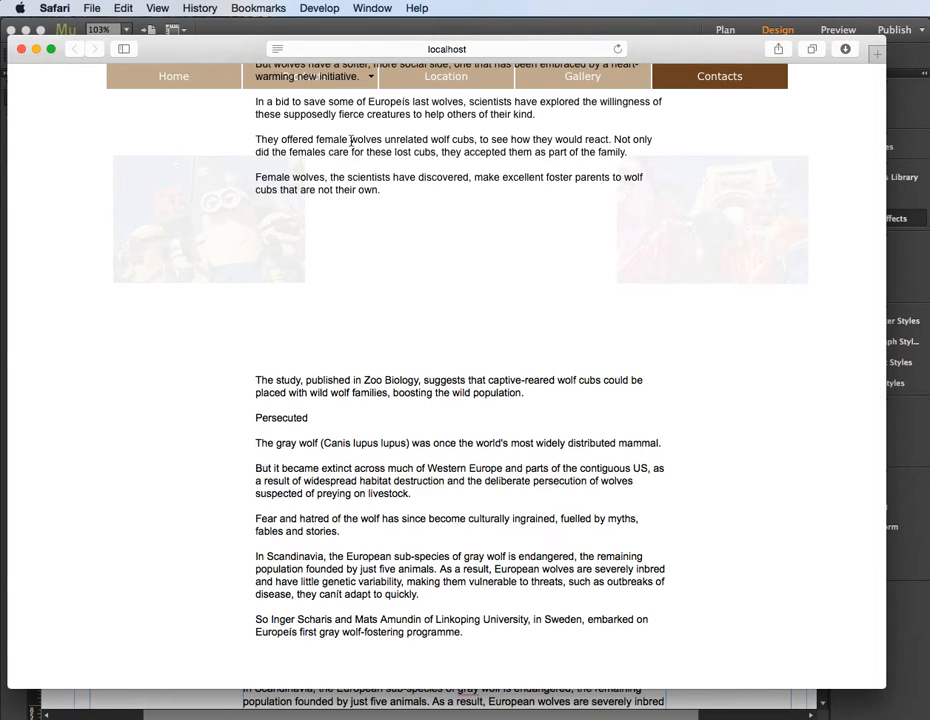
pyautogui.scroll(-5, 370, 157)
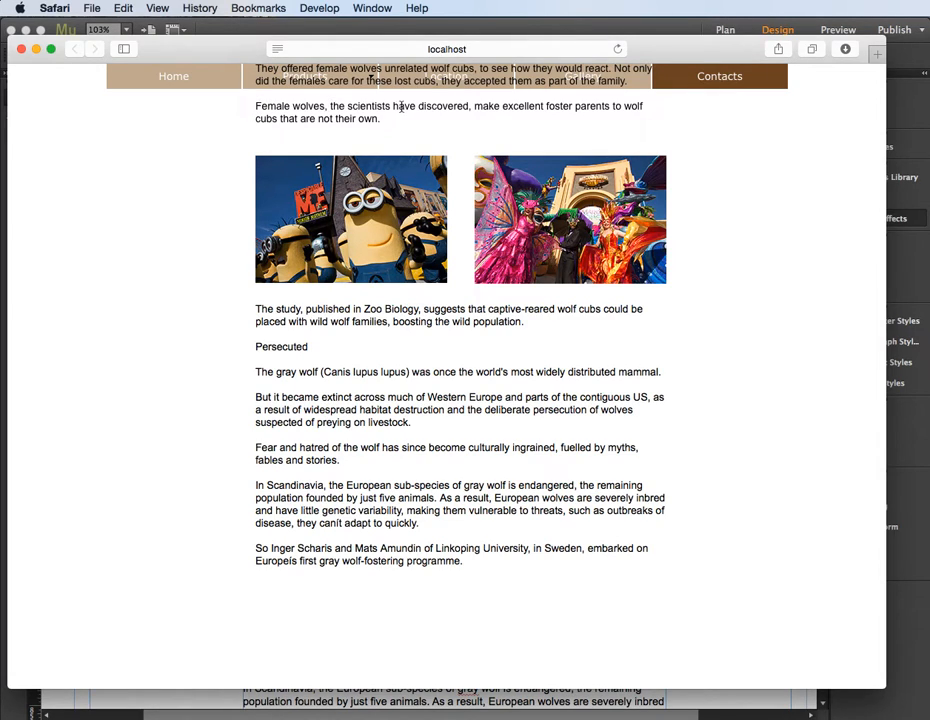
pyautogui.scroll(-2, 405, 148)
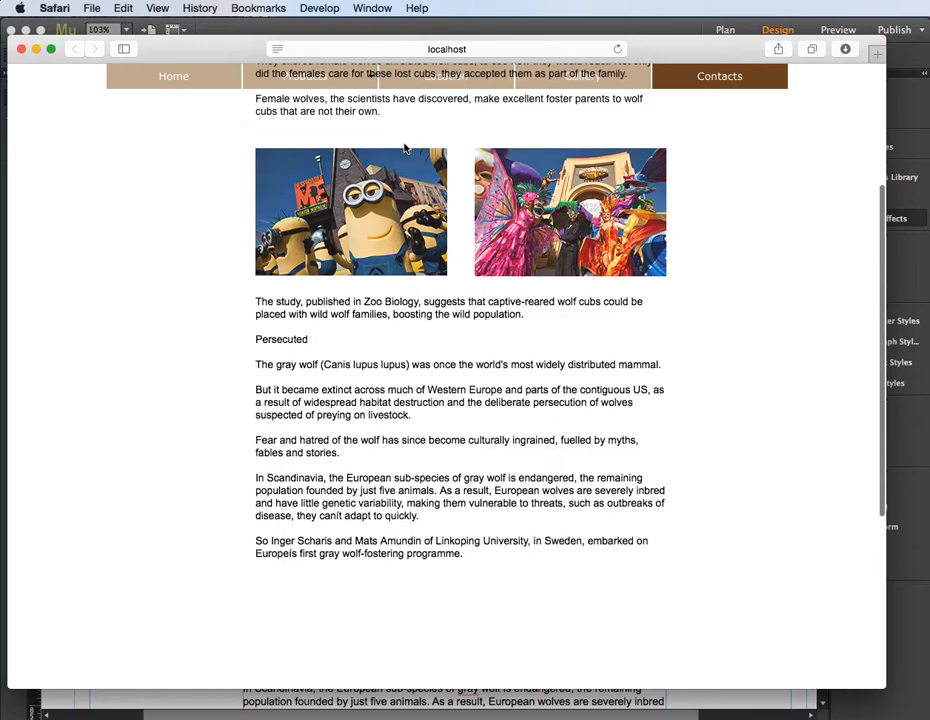
pyautogui.scroll(-1, 405, 148)
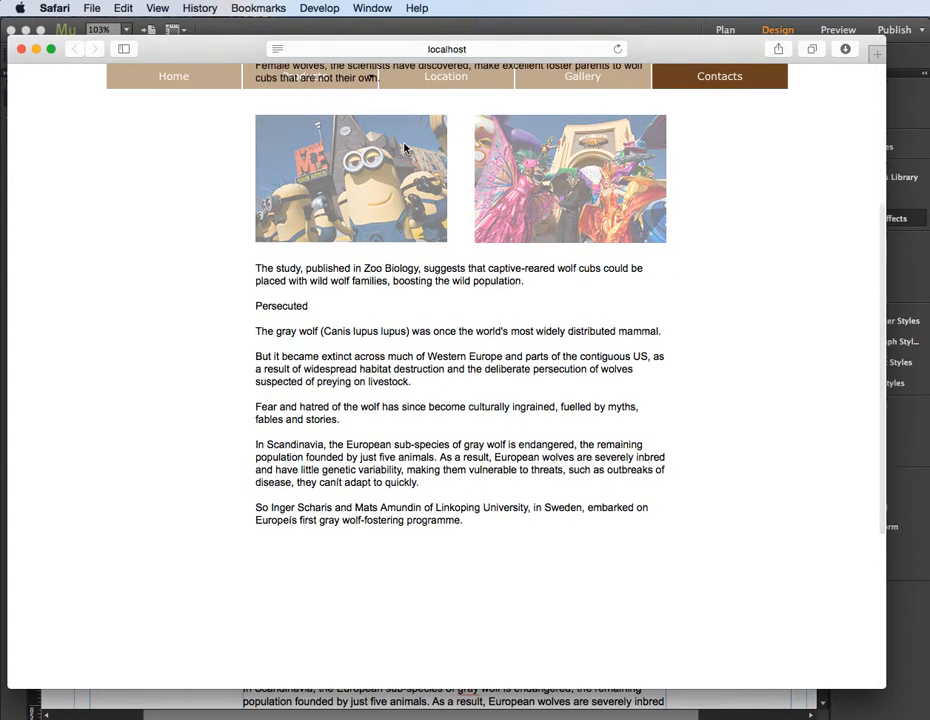
pyautogui.scroll(-6, 405, 148)
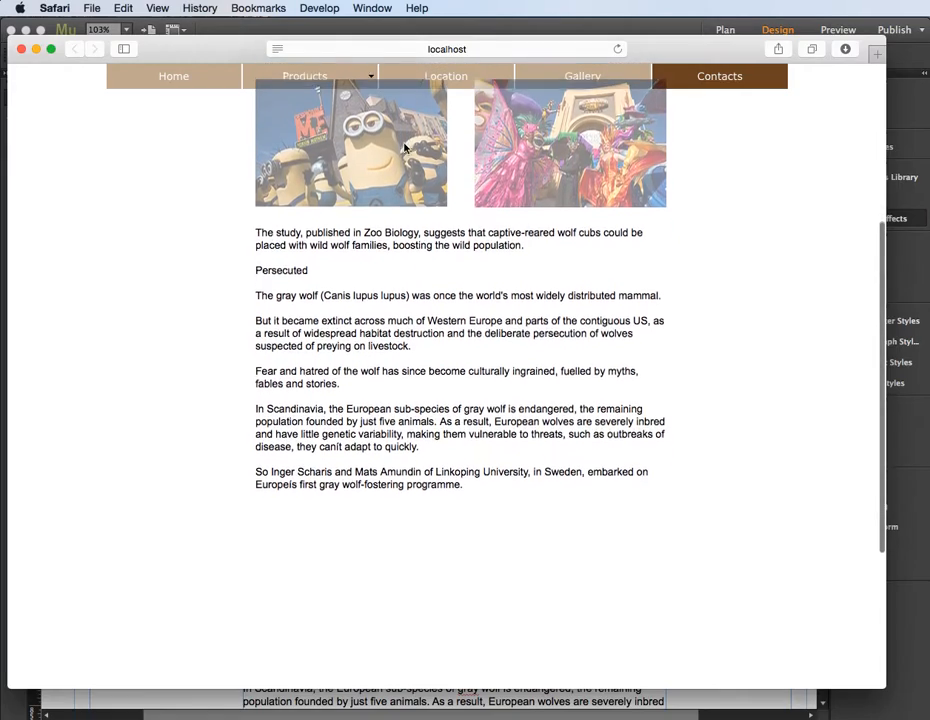
pyautogui.scroll(-4, 405, 148)
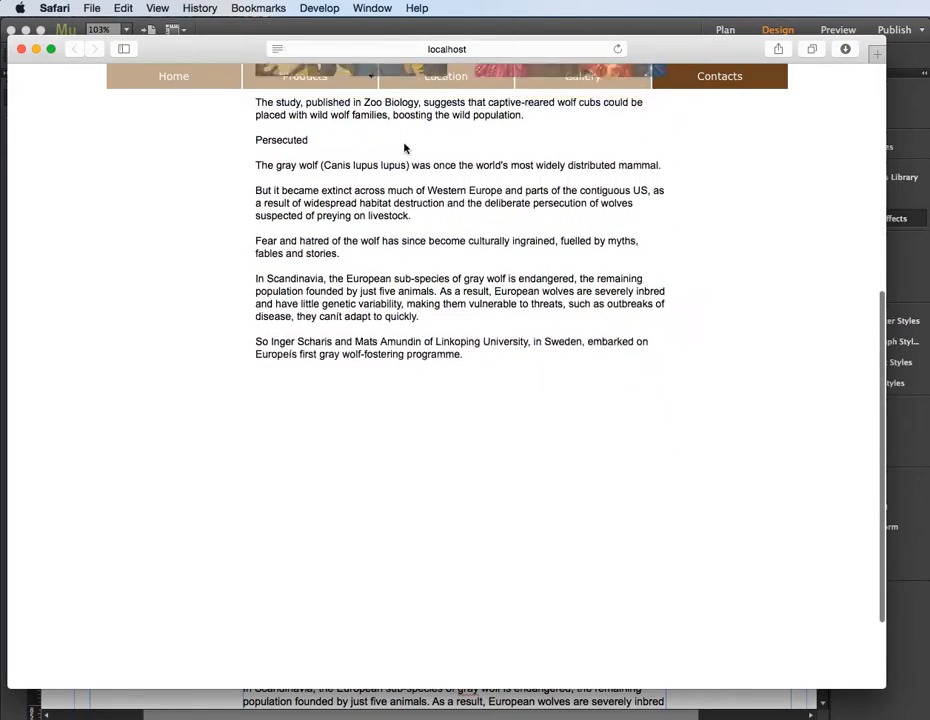
pyautogui.scroll(9, 405, 148)
pyautogui.scroll(10, 405, 148)
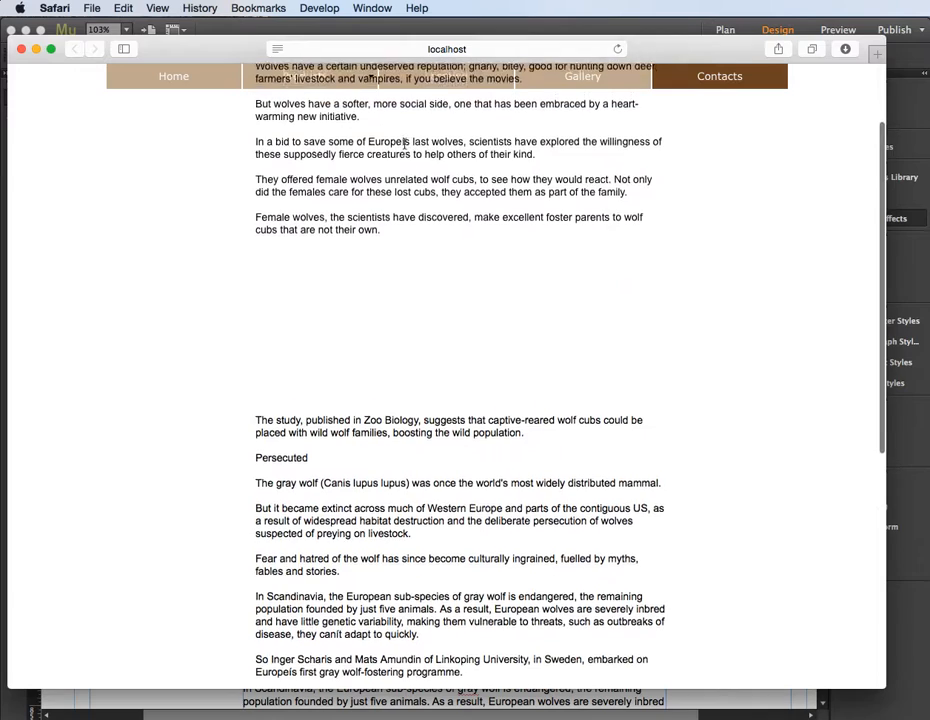
pyautogui.scroll(-10, 405, 145)
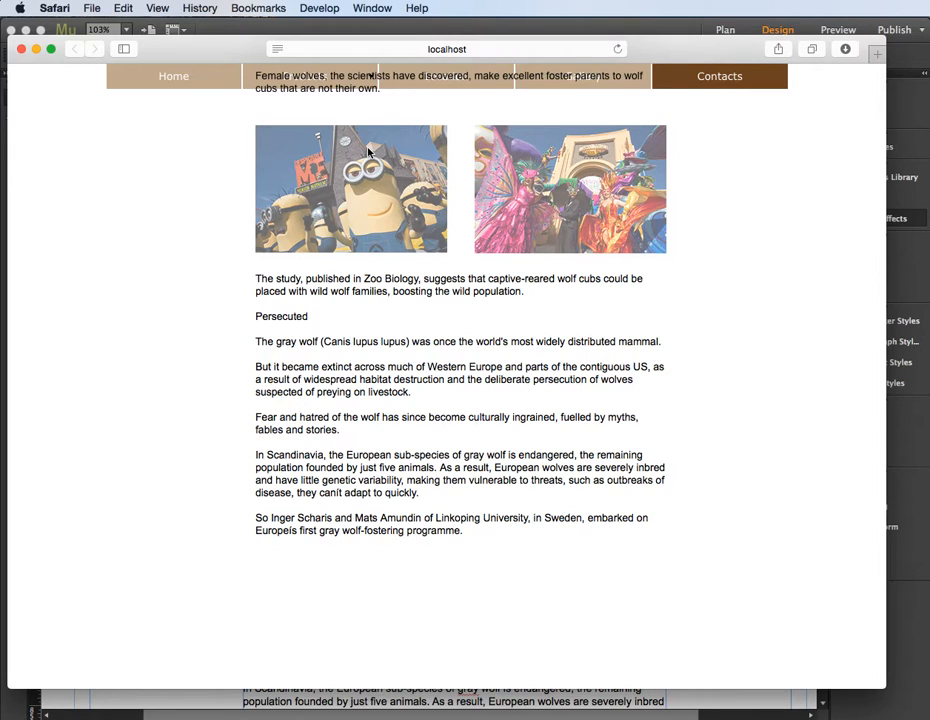
# - Return to Adobe Muse and review the Motion and Opacity scroll settings of the Minions image
pyautogui.press('super+Tab')
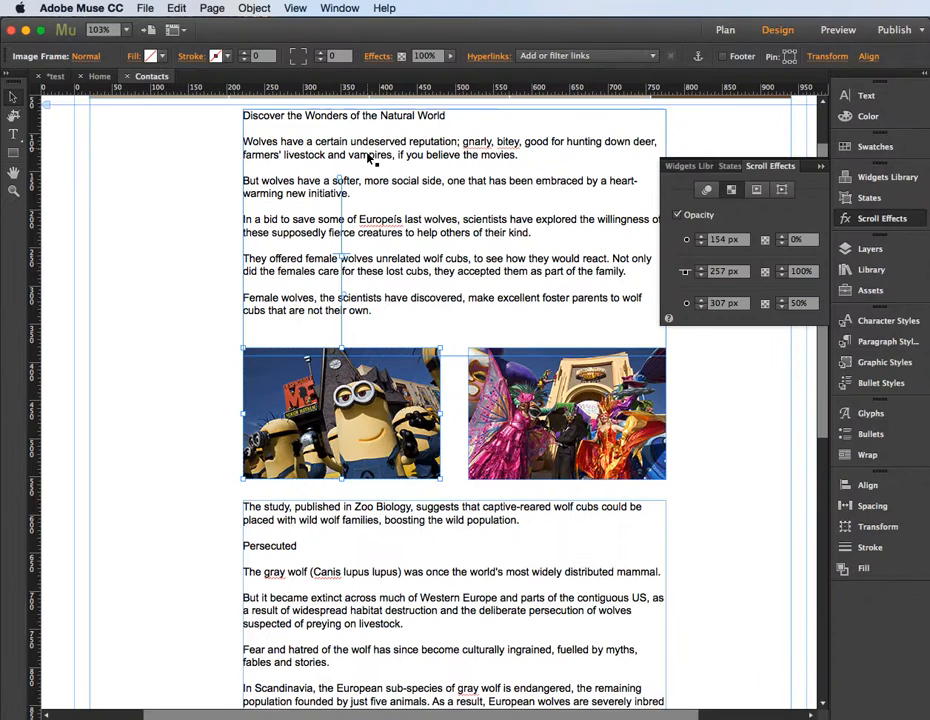
pyautogui.click(705, 190)
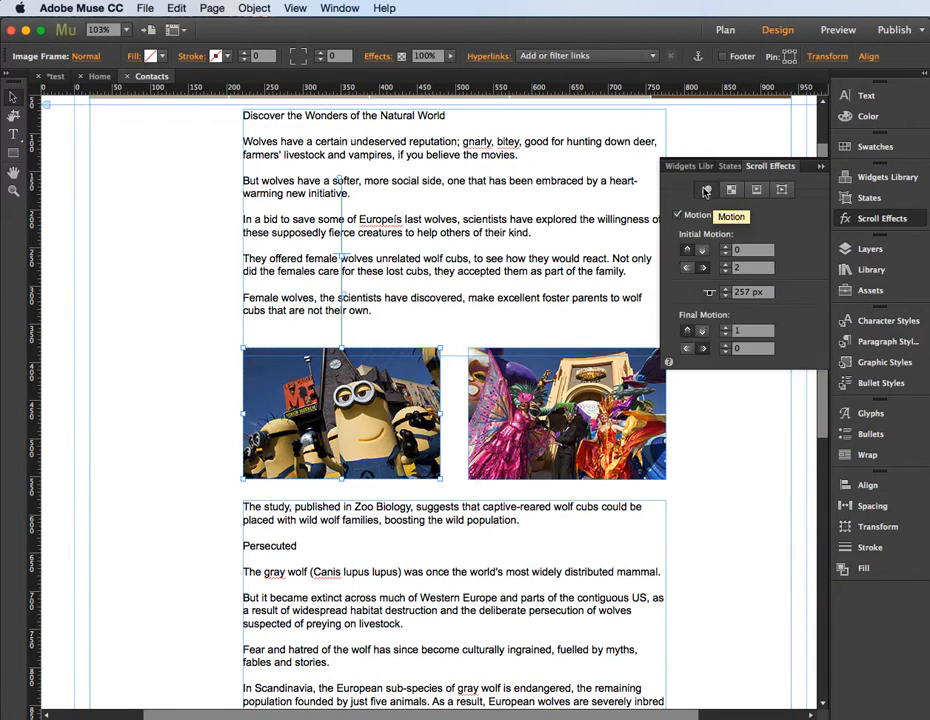
pyautogui.click(731, 191)
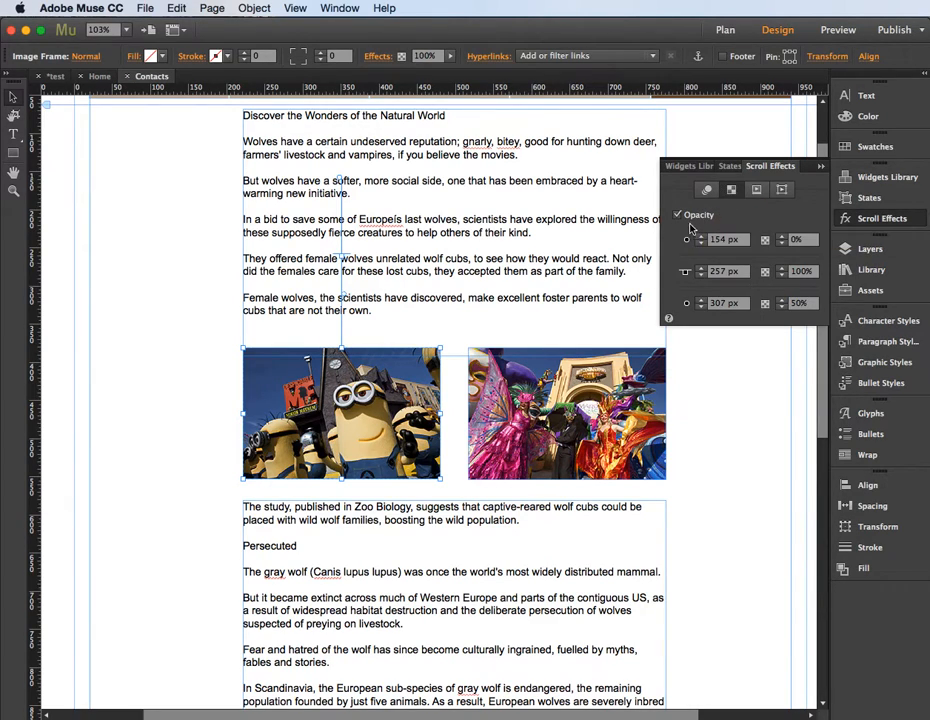